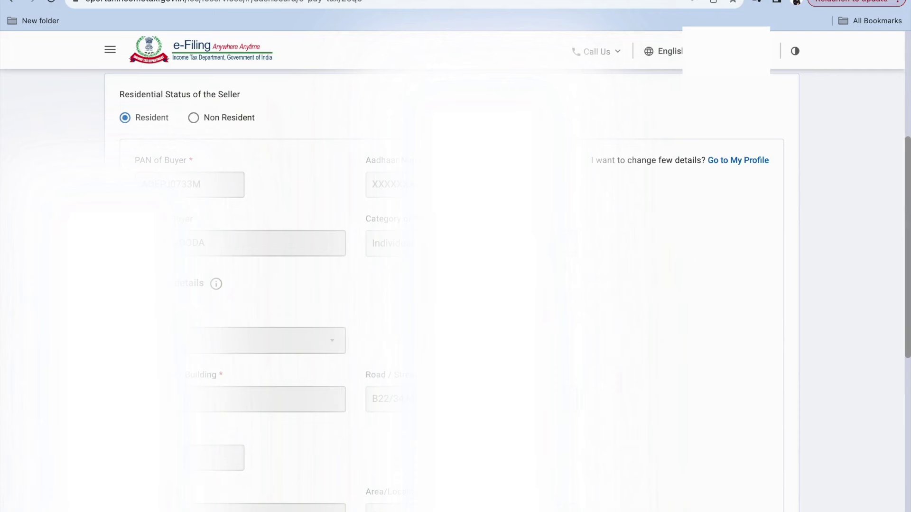
Answer Yes to whether there is more than one buyer in the buyer details
{"action": "scroll", "coordinate": [175, 290], "scroll_direction": "down", "scroll_amount": 10}
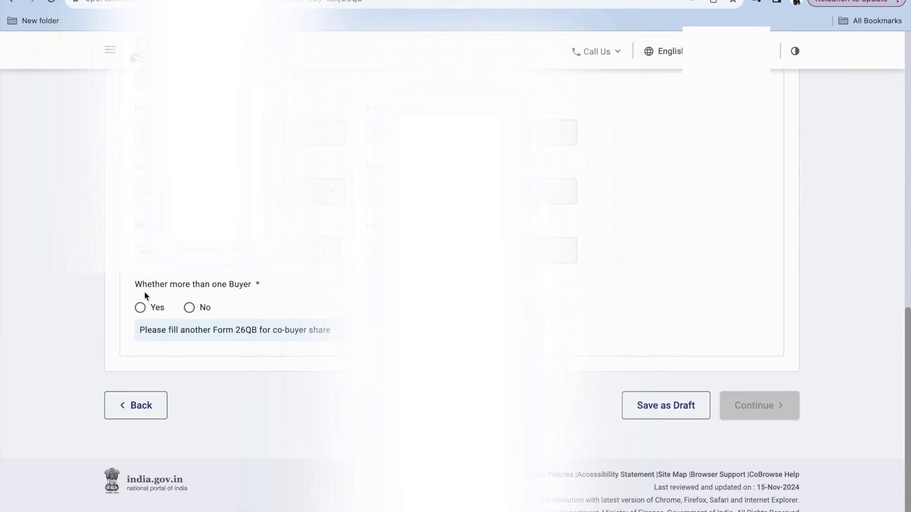
{"action": "left_click", "coordinate": [140, 309]}
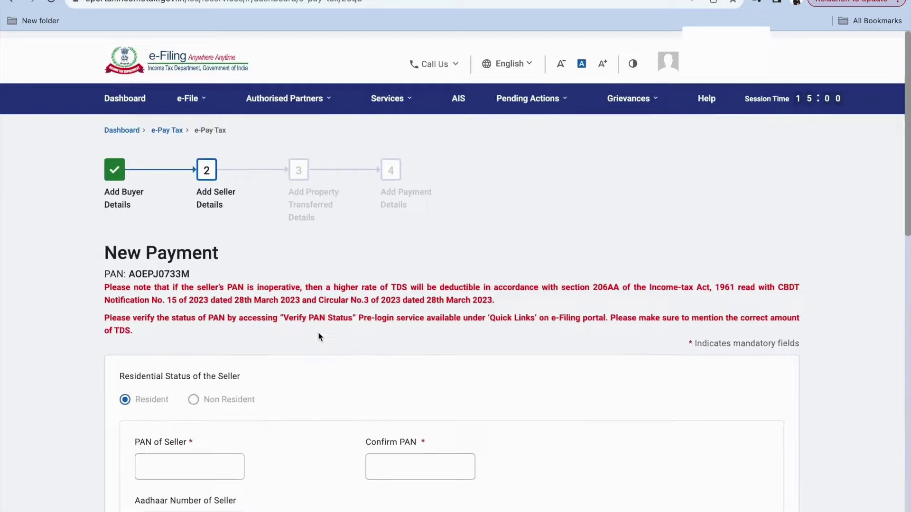
Answer No to whether there is more than one seller in the seller details
{"action": "scroll", "coordinate": [318, 335], "scroll_direction": "down", "scroll_amount": 3}
{"action": "scroll", "coordinate": [318, 334], "scroll_direction": "down", "scroll_amount": 2}
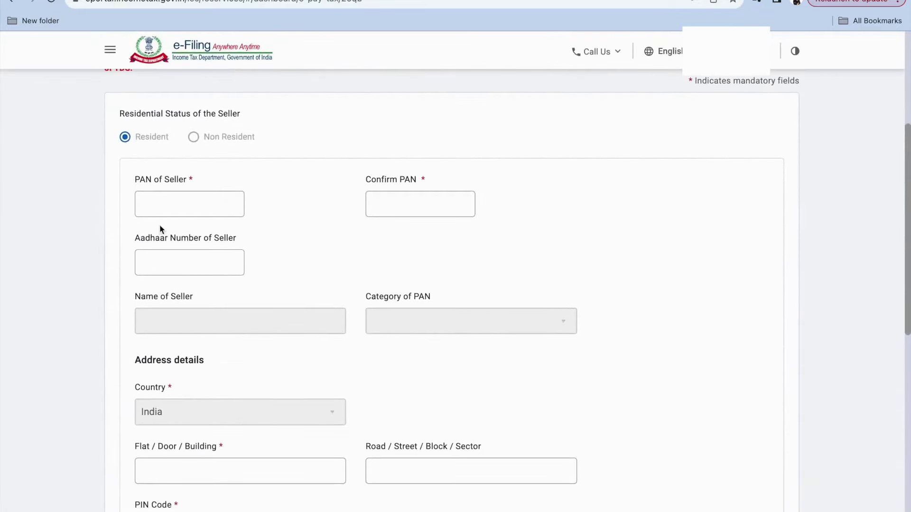
{"action": "scroll", "coordinate": [190, 158], "scroll_direction": "down", "scroll_amount": 1}
{"action": "scroll", "coordinate": [183, 163], "scroll_direction": "down", "scroll_amount": 1}
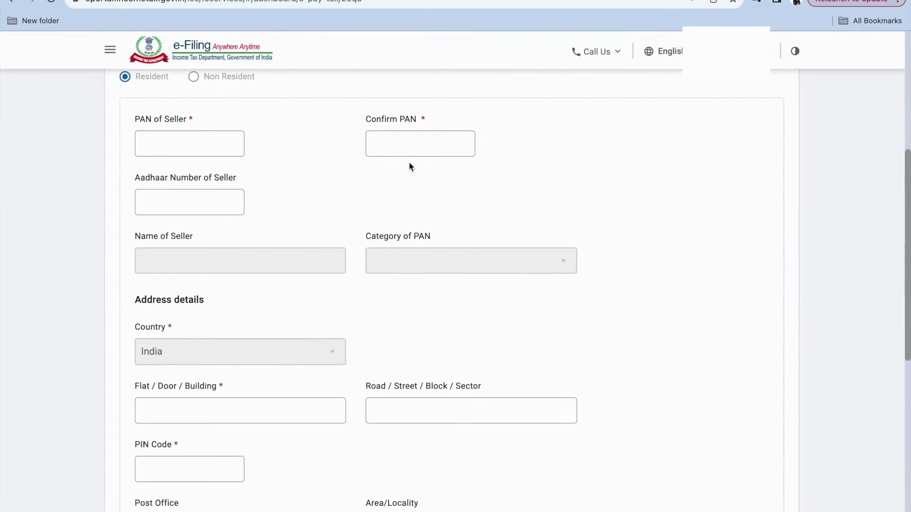
{"action": "scroll", "coordinate": [406, 167], "scroll_direction": "down", "scroll_amount": 1}
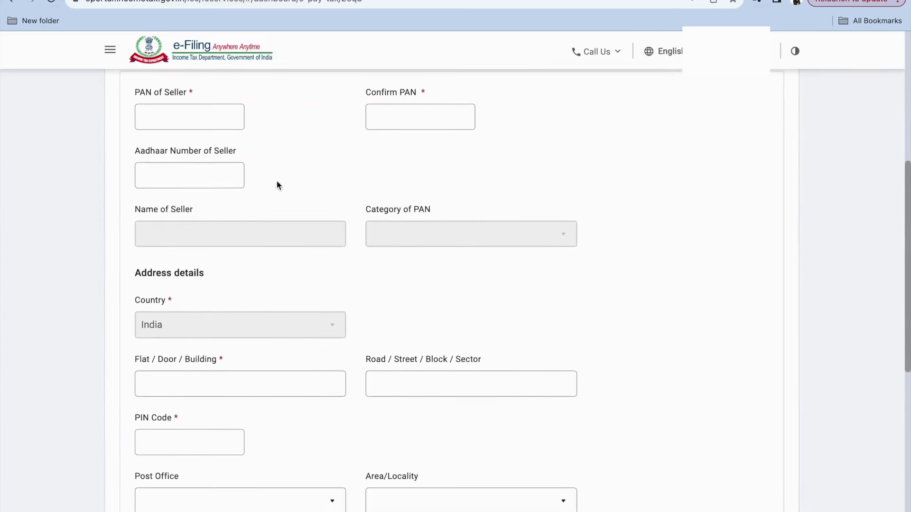
{"action": "scroll", "coordinate": [278, 184], "scroll_direction": "down", "scroll_amount": 2}
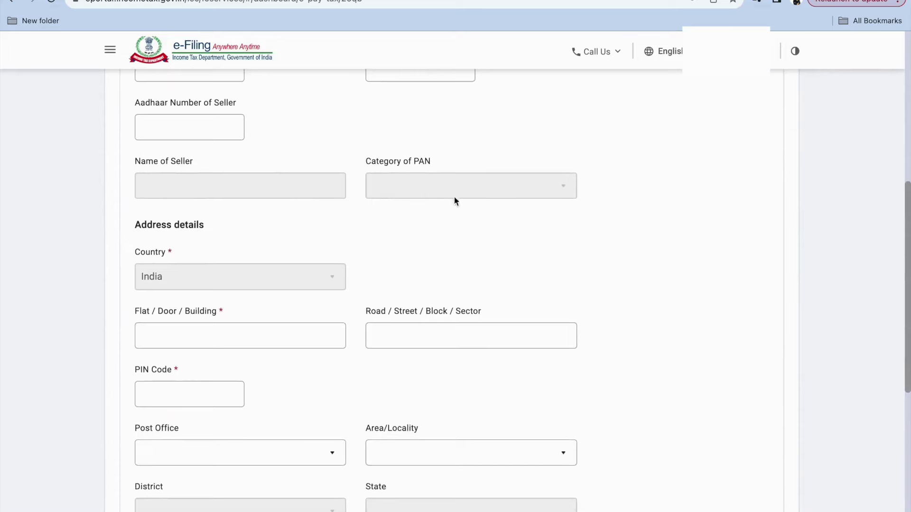
{"action": "scroll", "coordinate": [416, 193], "scroll_direction": "down", "scroll_amount": 8}
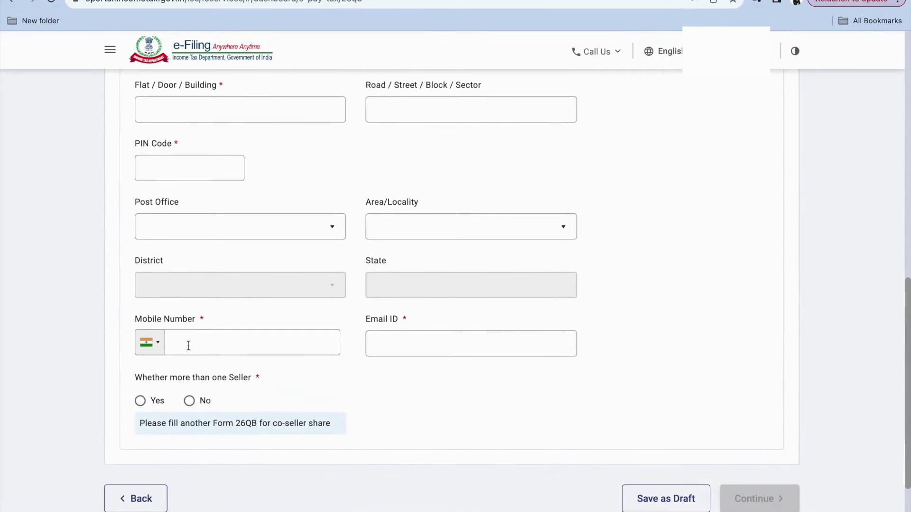
{"action": "scroll", "coordinate": [407, 340], "scroll_direction": "down", "scroll_amount": 4}
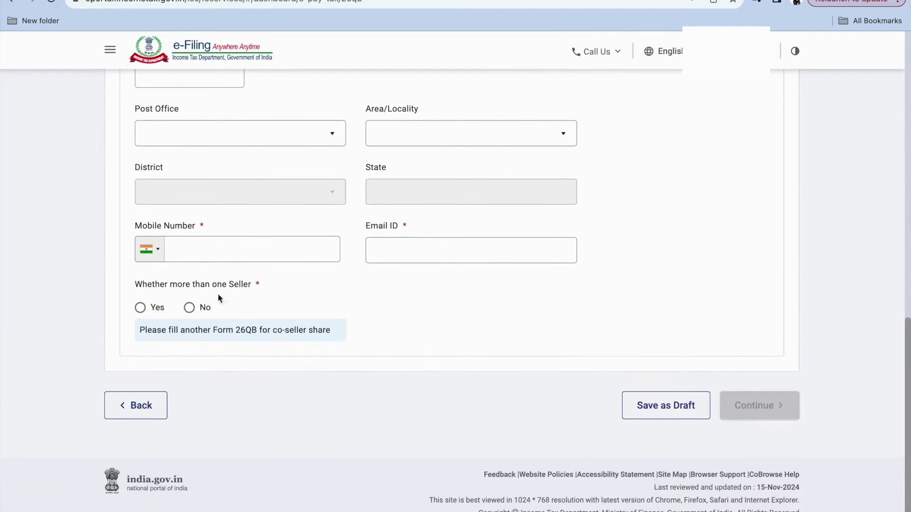
{"action": "left_click", "coordinate": [190, 308]}
{"action": "scroll", "coordinate": [376, 342], "scroll_direction": "up", "scroll_amount": 1}
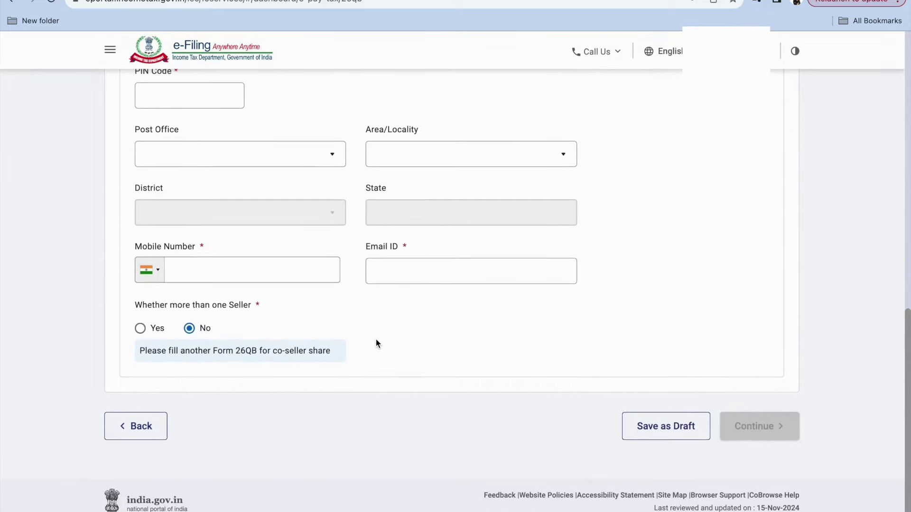
{"action": "scroll", "coordinate": [375, 339], "scroll_direction": "up", "scroll_amount": 13}
Set the type of property to Land in the property transferred details
{"action": "scroll", "coordinate": [278, 332], "scroll_direction": "down", "scroll_amount": 10}
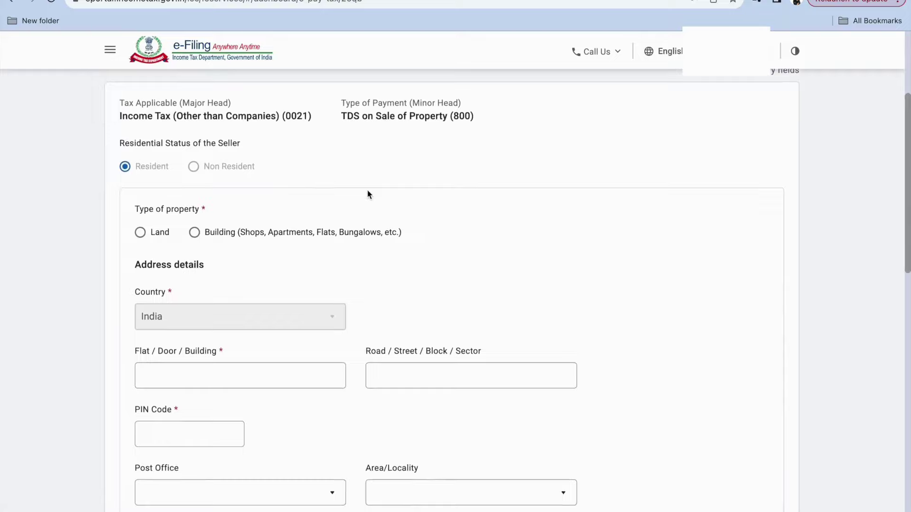
{"action": "scroll", "coordinate": [266, 166], "scroll_direction": "down", "scroll_amount": 2}
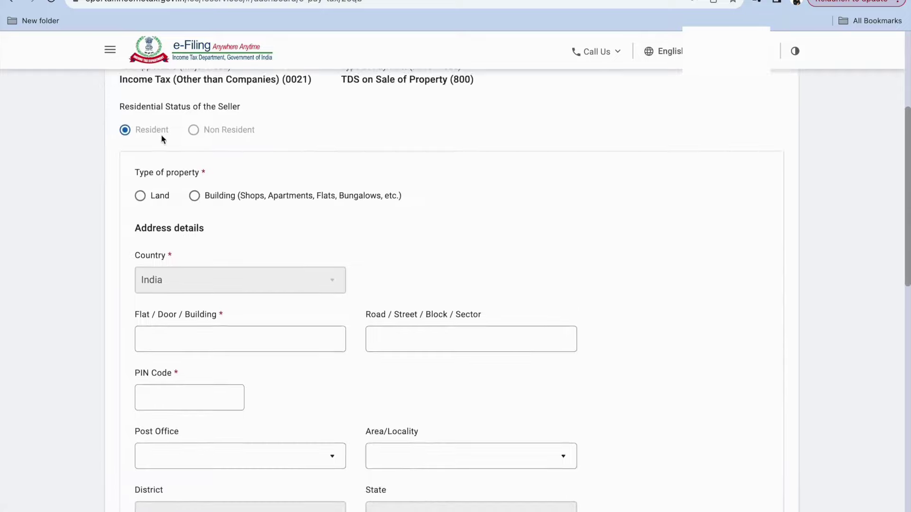
{"action": "scroll", "coordinate": [277, 145], "scroll_direction": "down", "scroll_amount": 2}
{"action": "scroll", "coordinate": [276, 144], "scroll_direction": "down", "scroll_amount": 1}
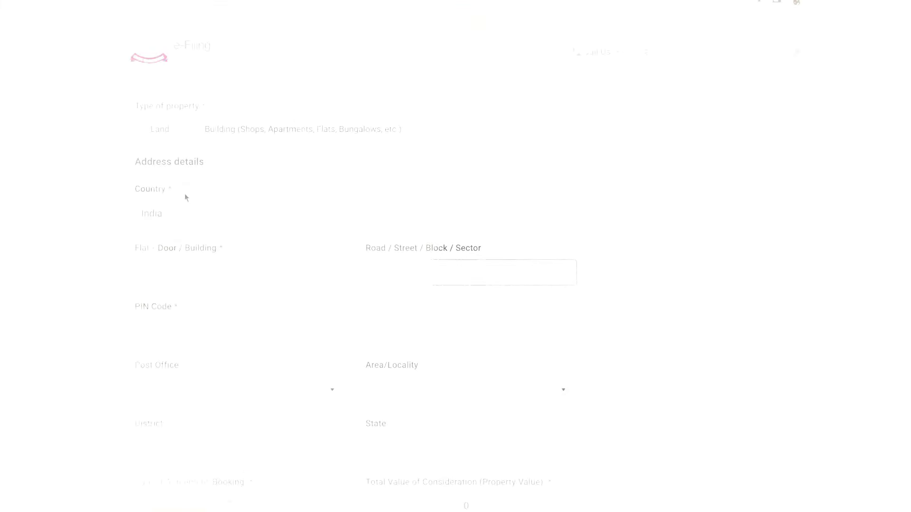
{"action": "scroll", "coordinate": [211, 147], "scroll_direction": "down", "scroll_amount": 1}
{"action": "scroll", "coordinate": [205, 145], "scroll_direction": "up", "scroll_amount": 2}
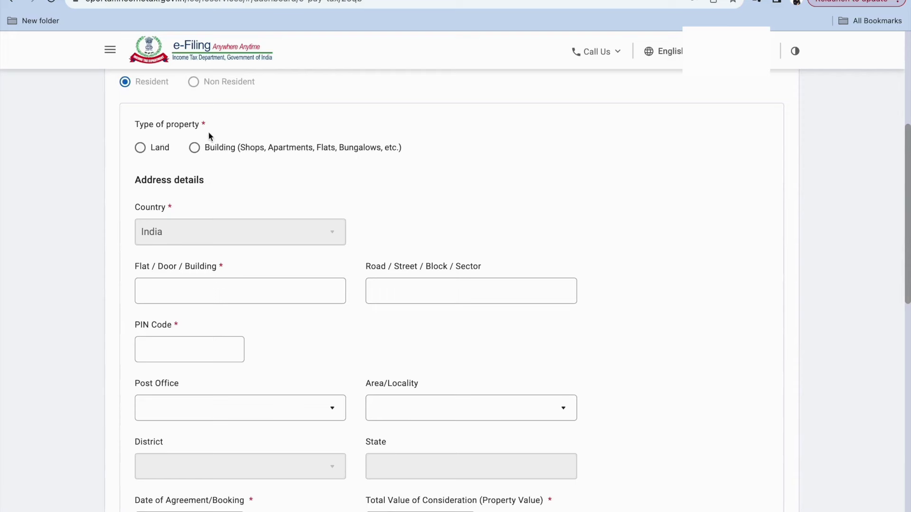
{"action": "left_click", "coordinate": [140, 148]}
{"action": "left_click", "coordinate": [214, 154]}
{"action": "left_click", "coordinate": [140, 148]}
Examine the property's address, agreement date, payment and tax deposit fields
{"action": "scroll", "coordinate": [295, 184], "scroll_direction": "down", "scroll_amount": 3}
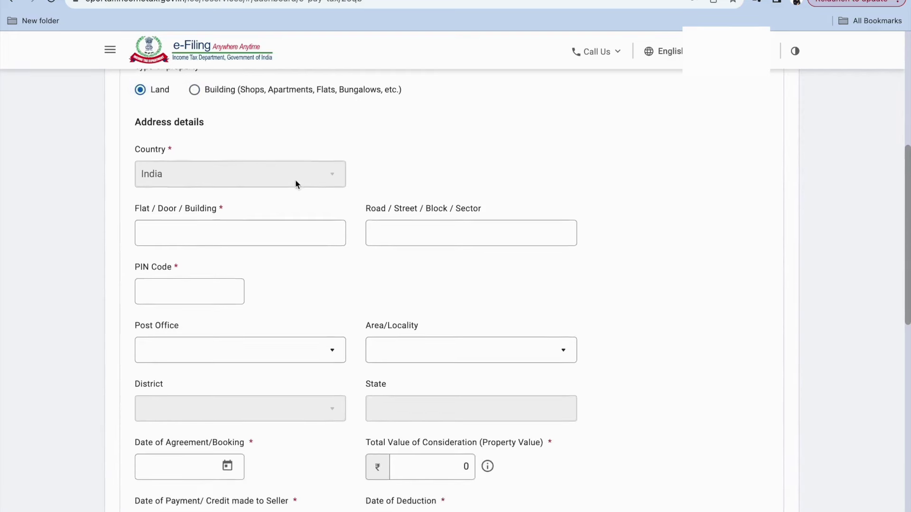
{"action": "left_click", "coordinate": [197, 170]}
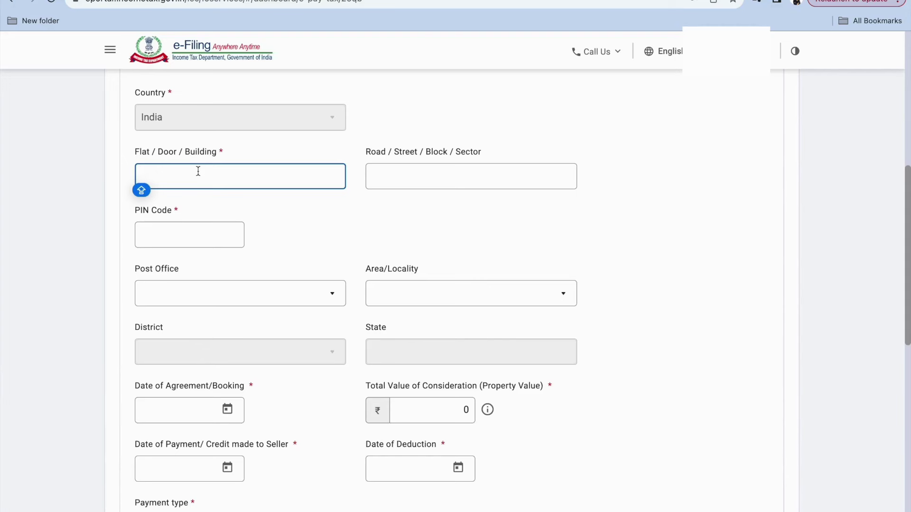
{"action": "scroll", "coordinate": [270, 237], "scroll_direction": "down", "scroll_amount": 4}
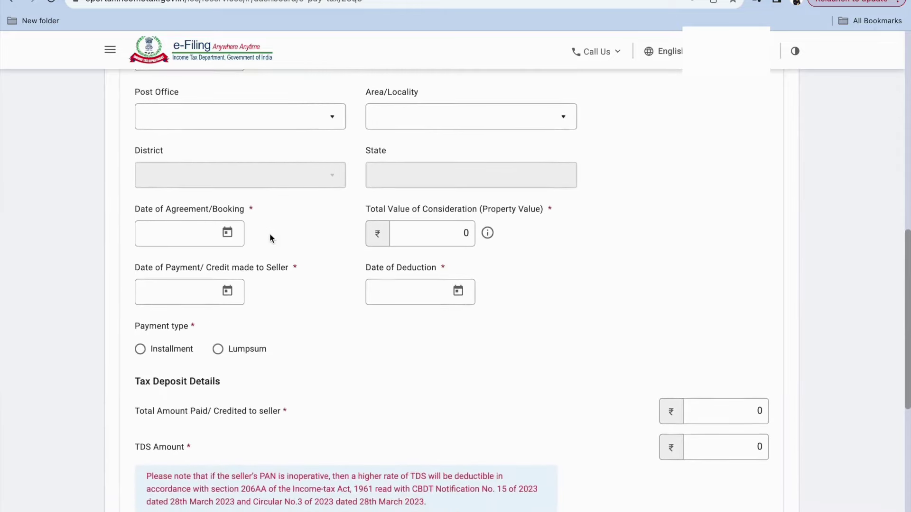
{"action": "scroll", "coordinate": [569, 190], "scroll_direction": "down", "scroll_amount": 1}
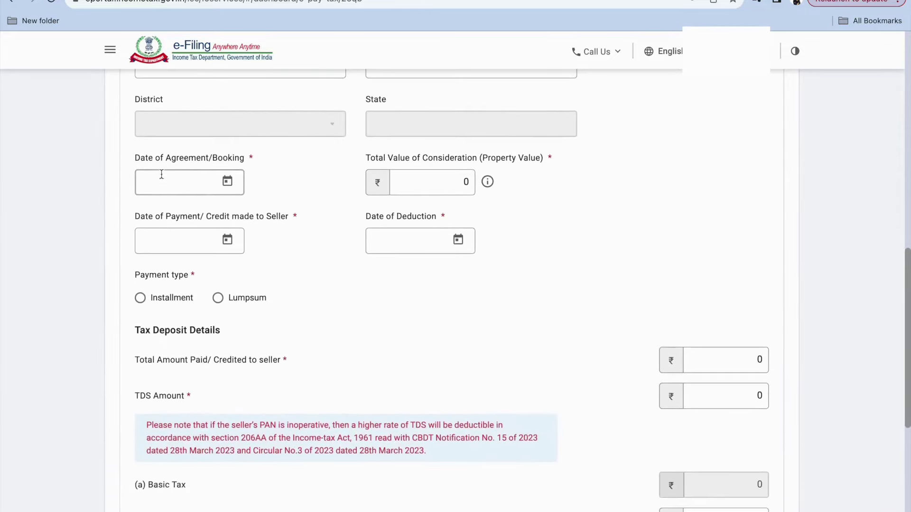
{"action": "scroll", "coordinate": [190, 175], "scroll_direction": "up", "scroll_amount": 2}
{"action": "scroll", "coordinate": [216, 159], "scroll_direction": "up", "scroll_amount": 1}
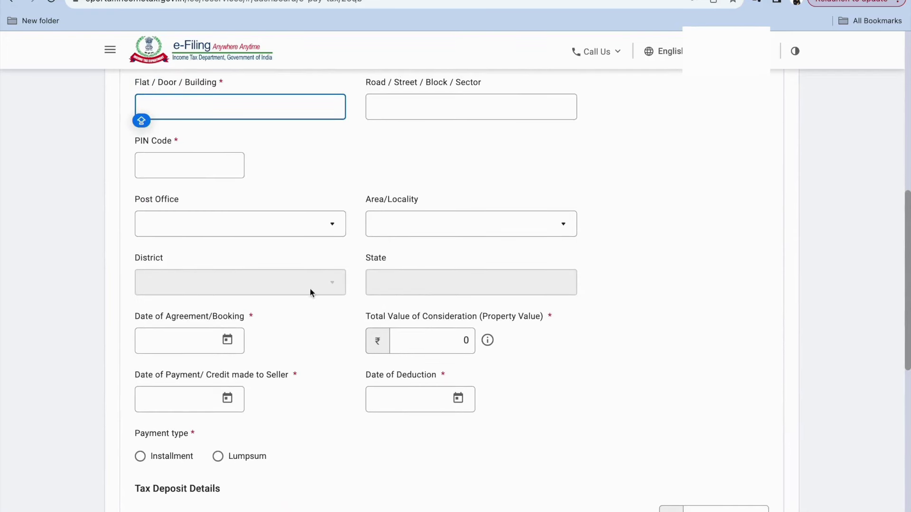
{"action": "scroll", "coordinate": [402, 274], "scroll_direction": "down", "scroll_amount": 1}
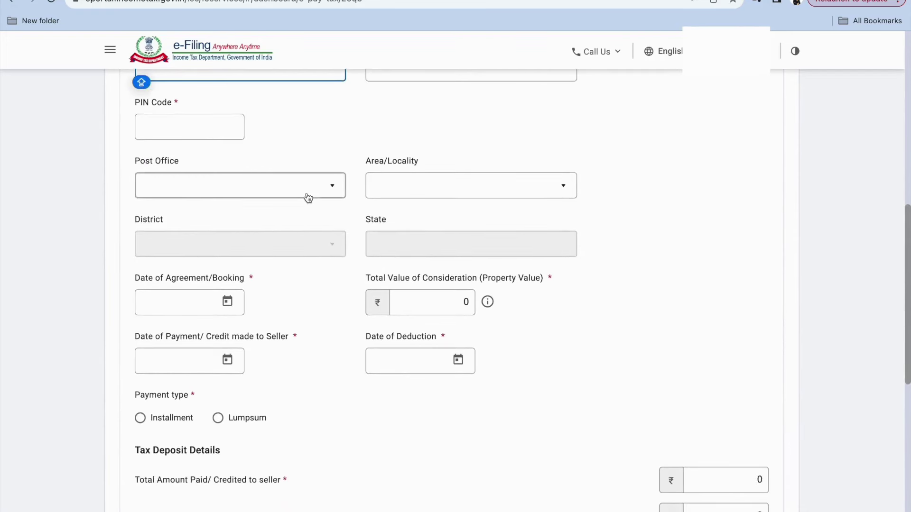
{"action": "scroll", "coordinate": [455, 187], "scroll_direction": "down", "scroll_amount": 4}
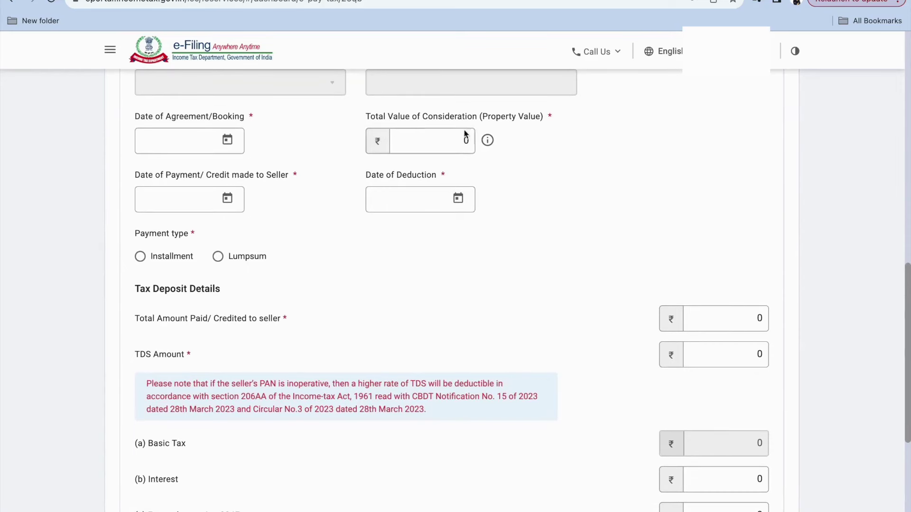
Set the total value of consideration (property value) to ₹53,60,000
{"action": "scroll", "coordinate": [505, 128], "scroll_direction": "up", "scroll_amount": 1}
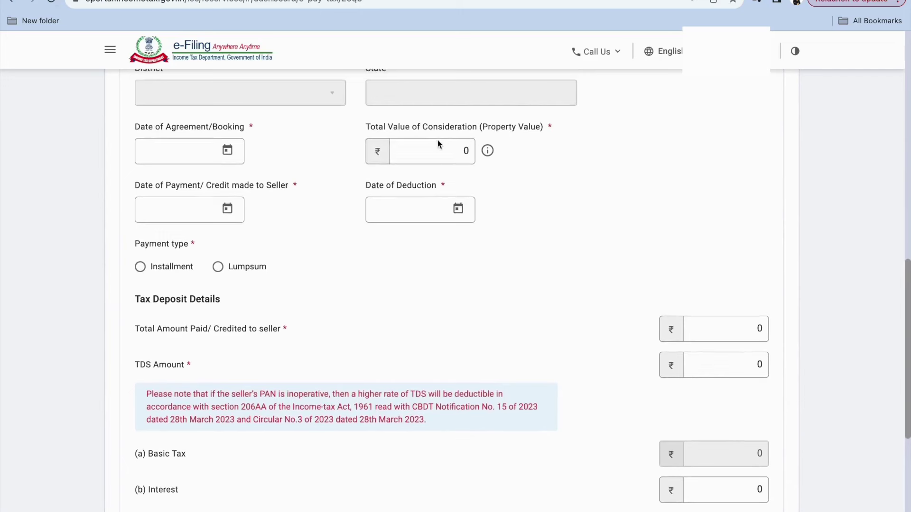
{"action": "left_click", "coordinate": [460, 151]}
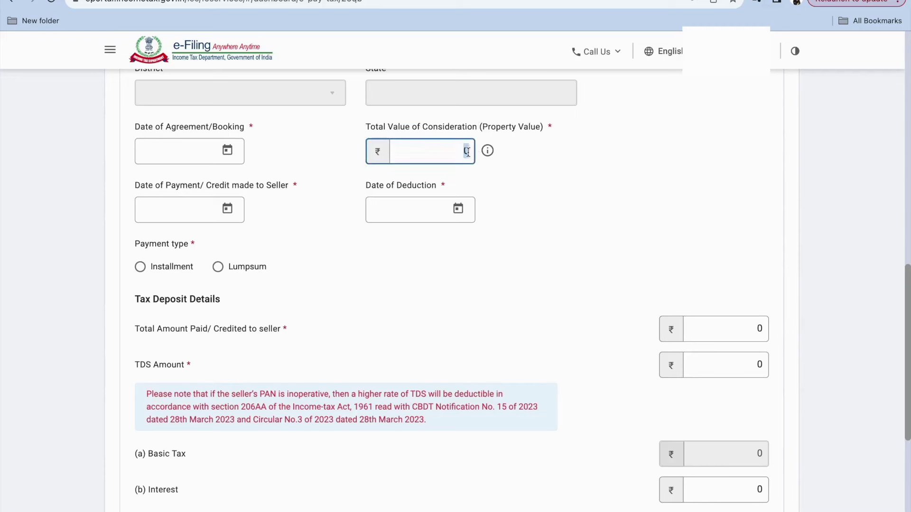
{"action": "left_click", "coordinate": [533, 177]}
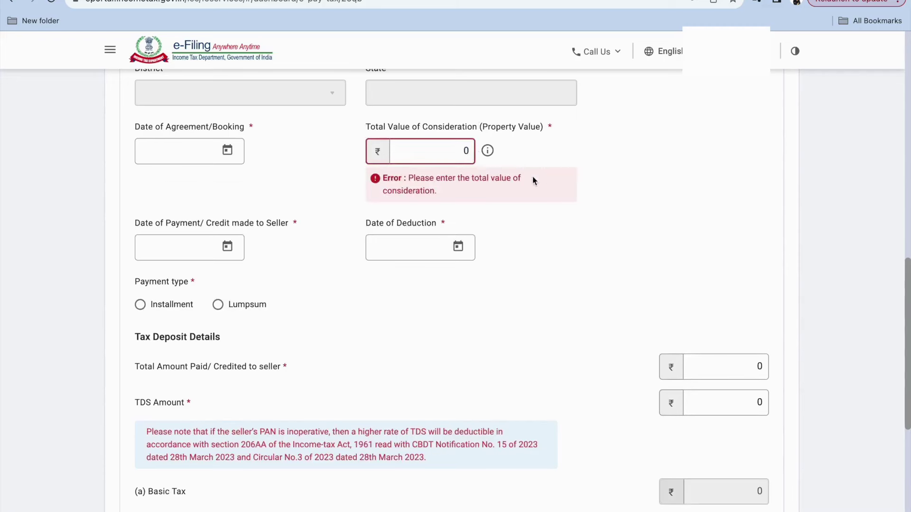
{"action": "double_click", "coordinate": [464, 151]}
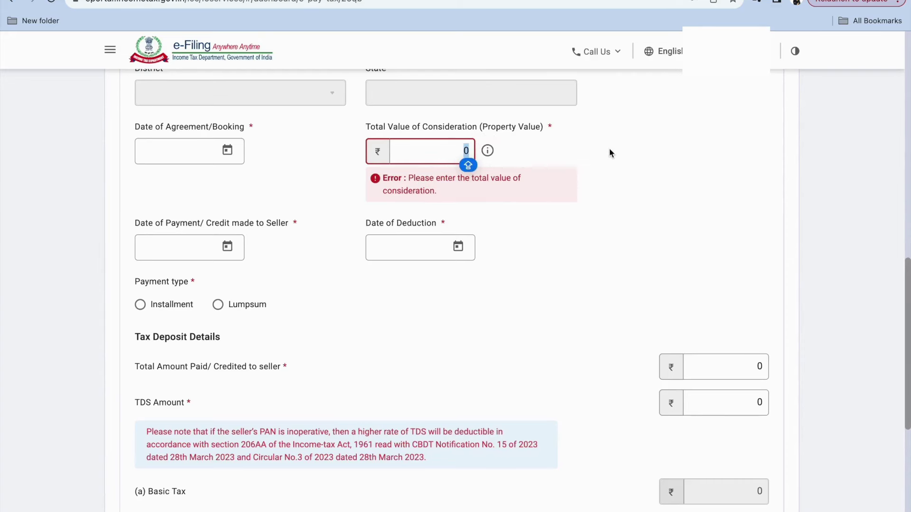
{"action": "type", "text": "5"}
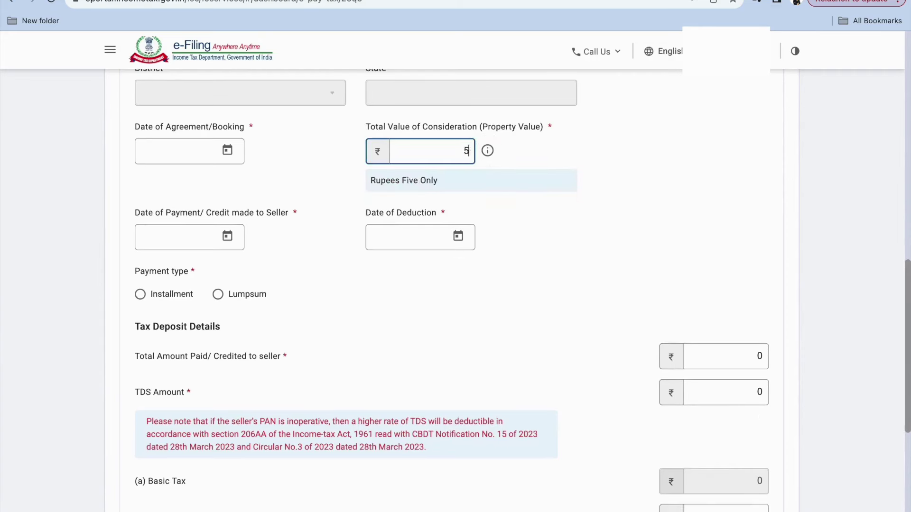
{"action": "type", "text": "3,60,000"}
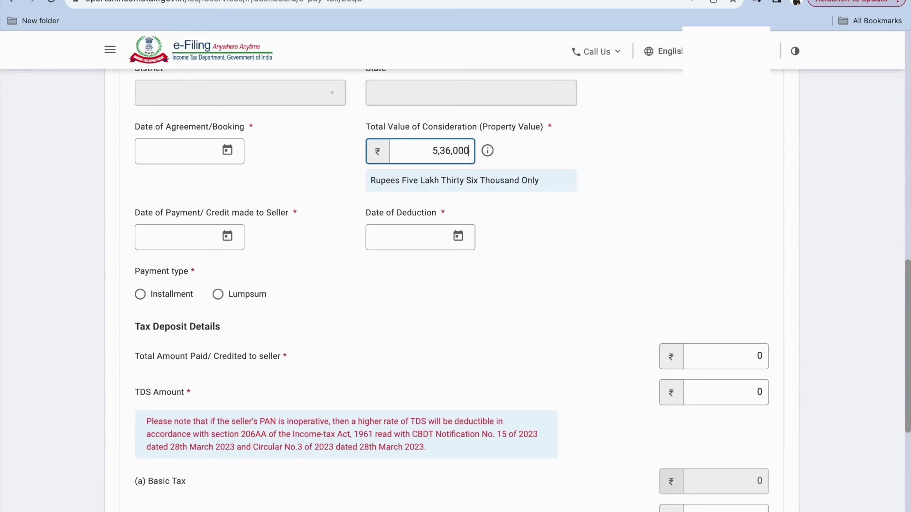
{"action": "left_click", "coordinate": [641, 192]}
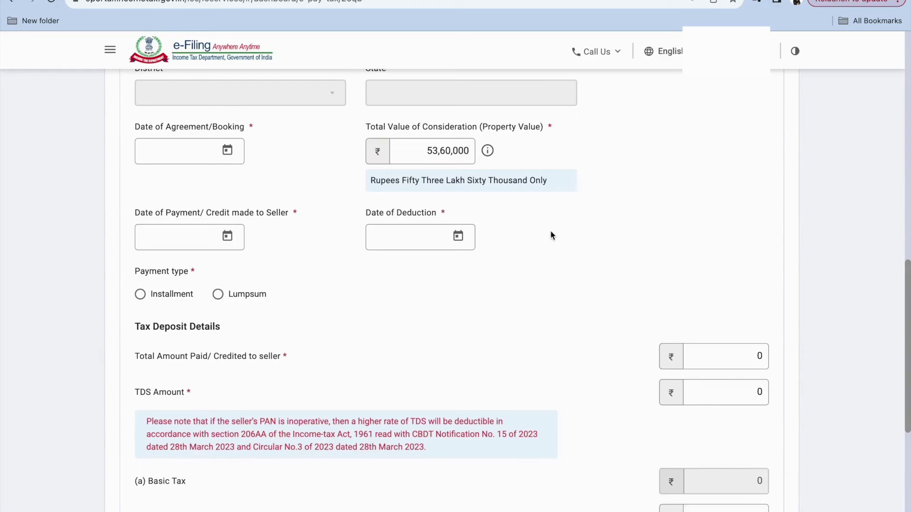
Set the date of agreement/booking to 07-Nov-2024
{"action": "scroll", "coordinate": [466, 312], "scroll_direction": "down", "scroll_amount": 1}
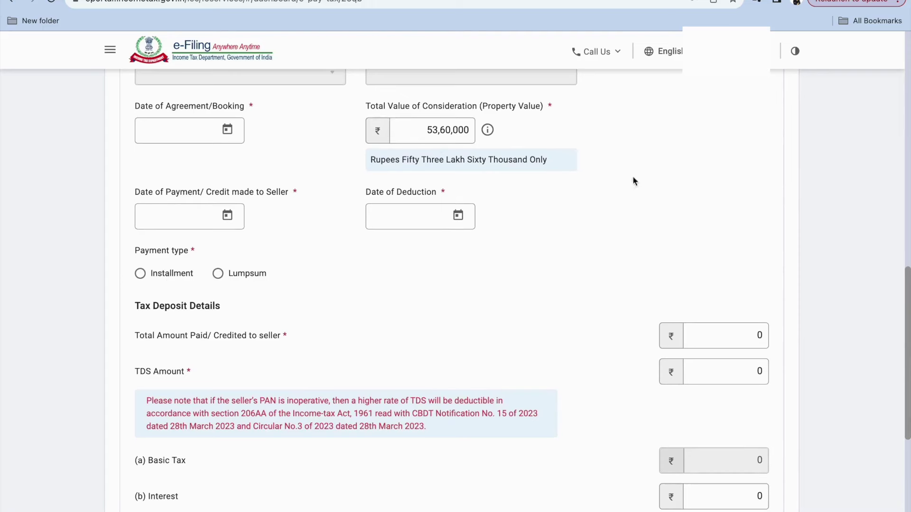
{"action": "scroll", "coordinate": [675, 197], "scroll_direction": "down", "scroll_amount": 1}
{"action": "scroll", "coordinate": [674, 197], "scroll_direction": "up", "scroll_amount": 1}
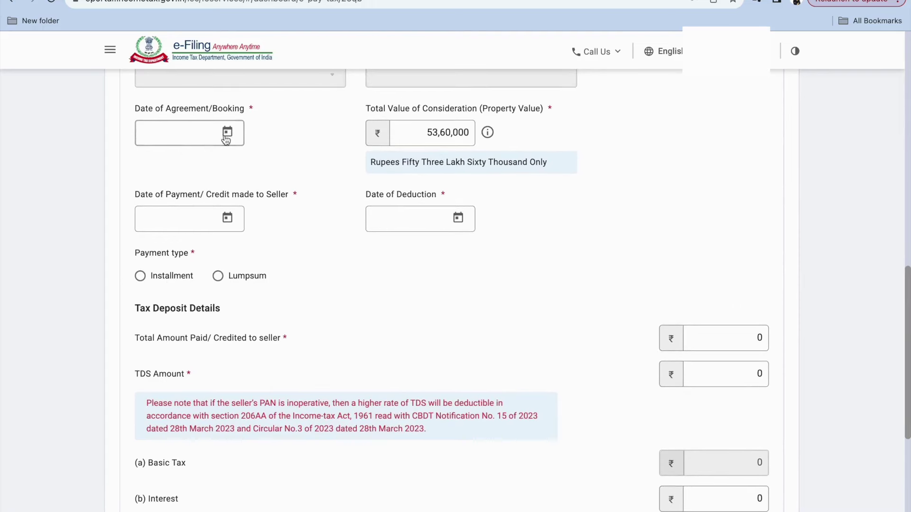
{"action": "left_click", "coordinate": [227, 134]}
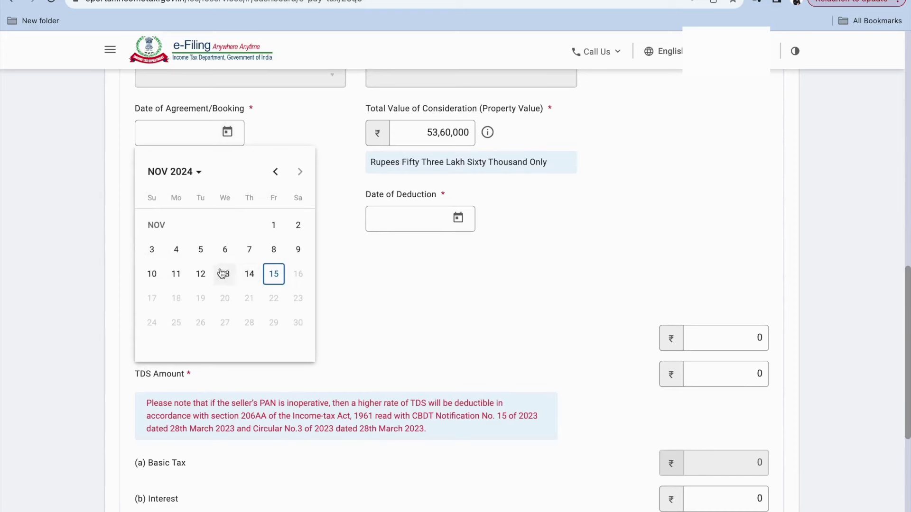
{"action": "left_click", "coordinate": [249, 249]}
Change the date of agreement/booking to 28-Oct-2024
{"action": "scroll", "coordinate": [247, 213], "scroll_direction": "down", "scroll_amount": 1}
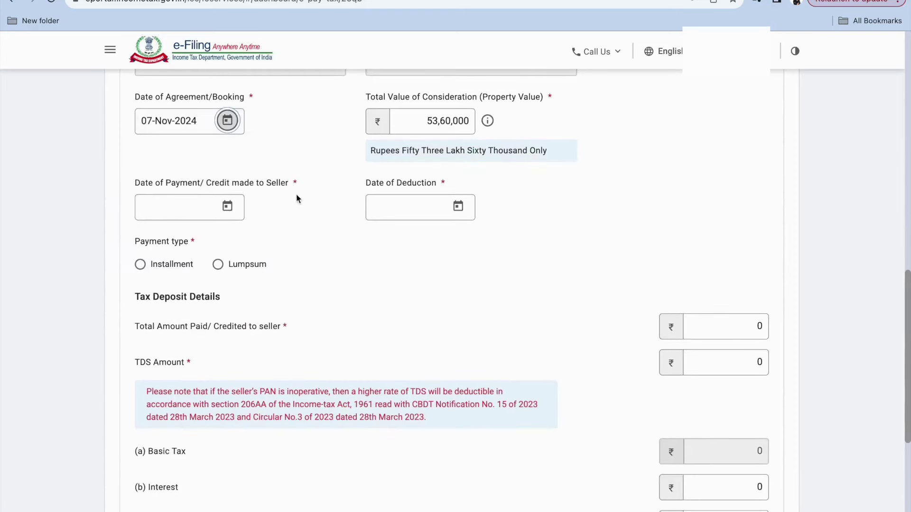
{"action": "left_click", "coordinate": [227, 207]}
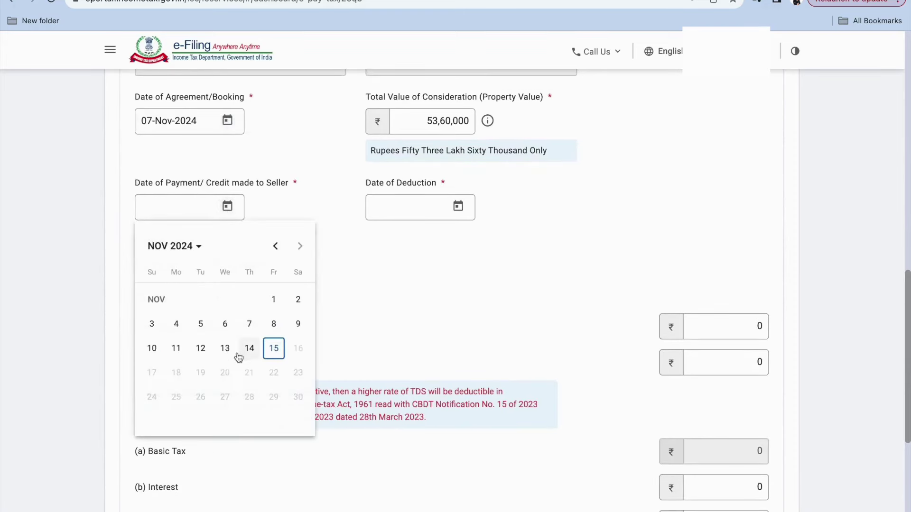
{"action": "left_click", "coordinate": [227, 120]}
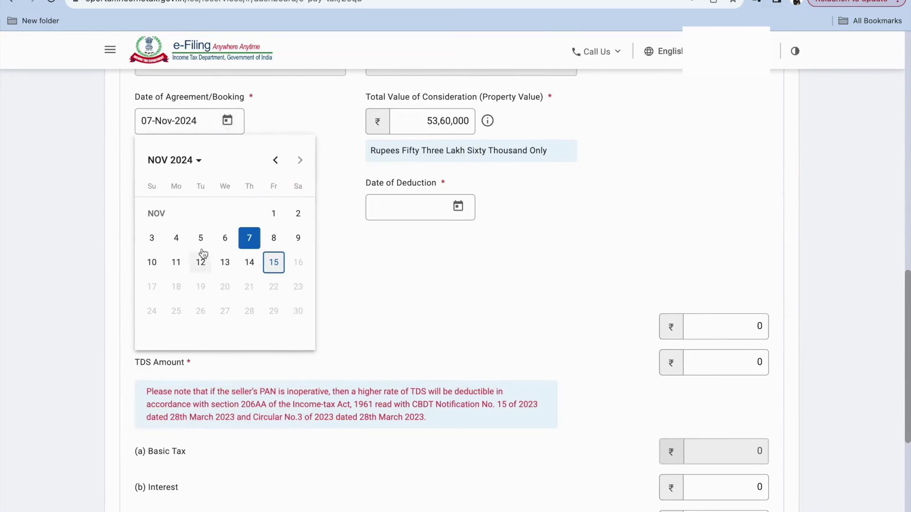
{"action": "left_click", "coordinate": [280, 166]}
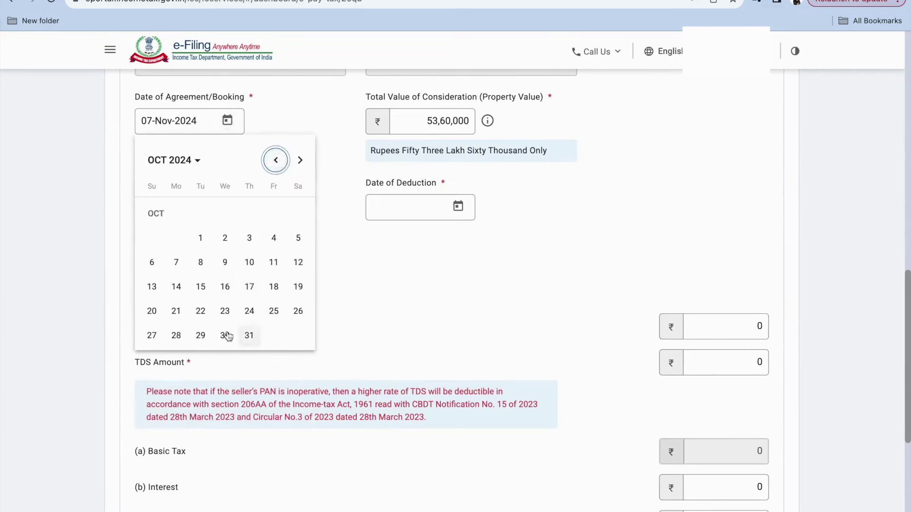
{"action": "left_click", "coordinate": [176, 336]}
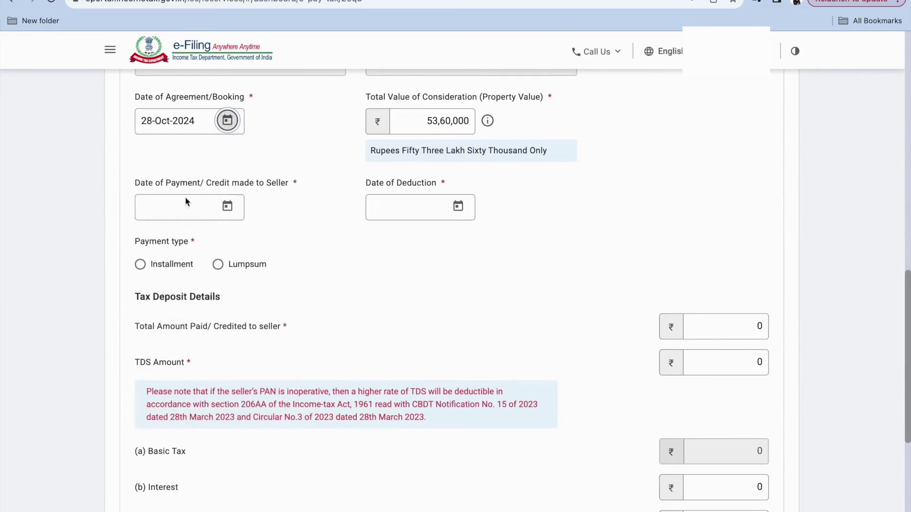
Set the date of payment/credit made to the seller to 07-Nov-2024
{"action": "left_click", "coordinate": [234, 207]}
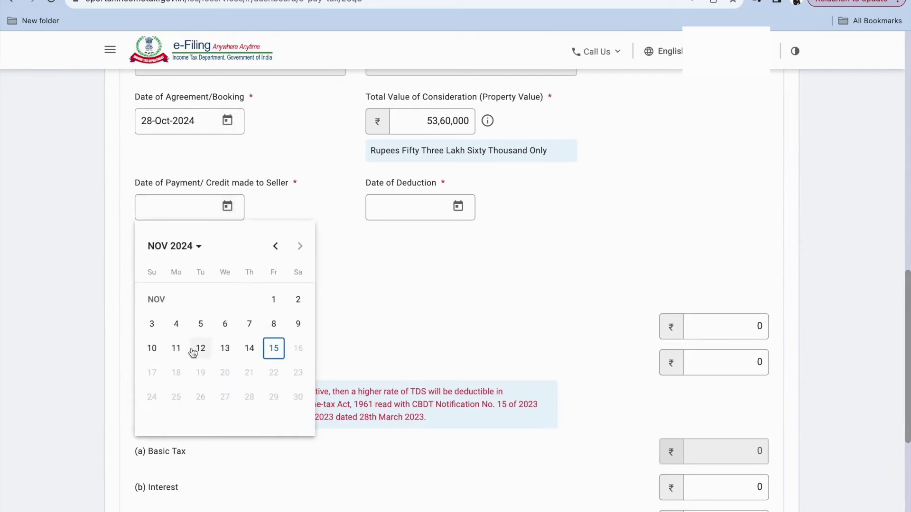
{"action": "left_click", "coordinate": [249, 328]}
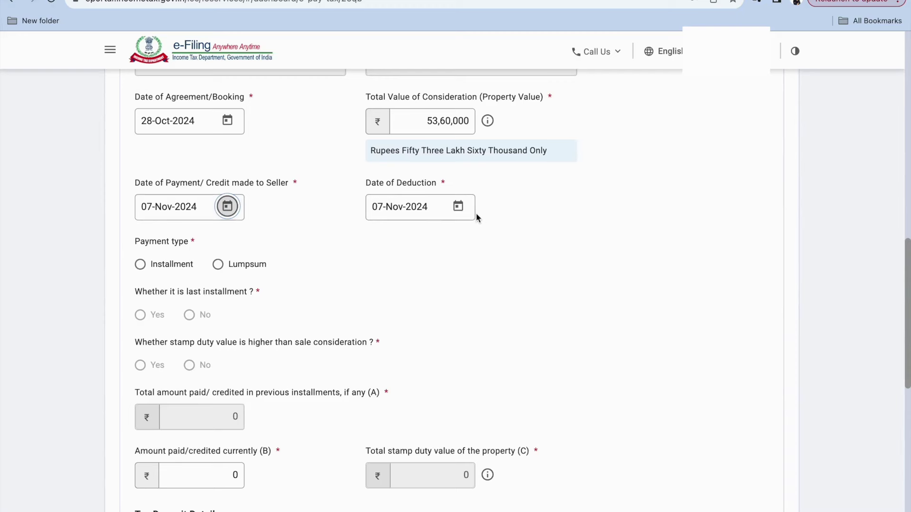
Choose Installment as the payment type and examine the installment questions it enables
{"action": "scroll", "coordinate": [476, 213], "scroll_direction": "down", "scroll_amount": 1}
{"action": "scroll", "coordinate": [445, 225], "scroll_direction": "down", "scroll_amount": 1}
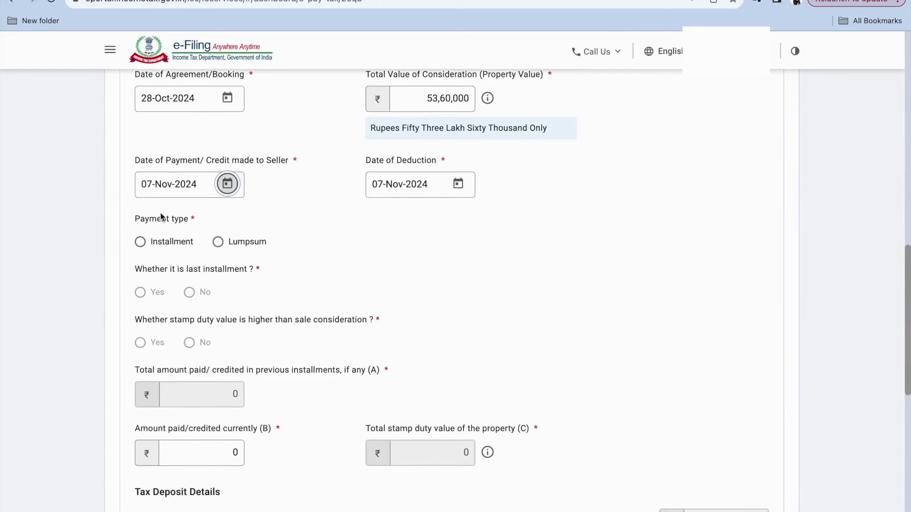
{"action": "scroll", "coordinate": [166, 245], "scroll_direction": "down", "scroll_amount": 1}
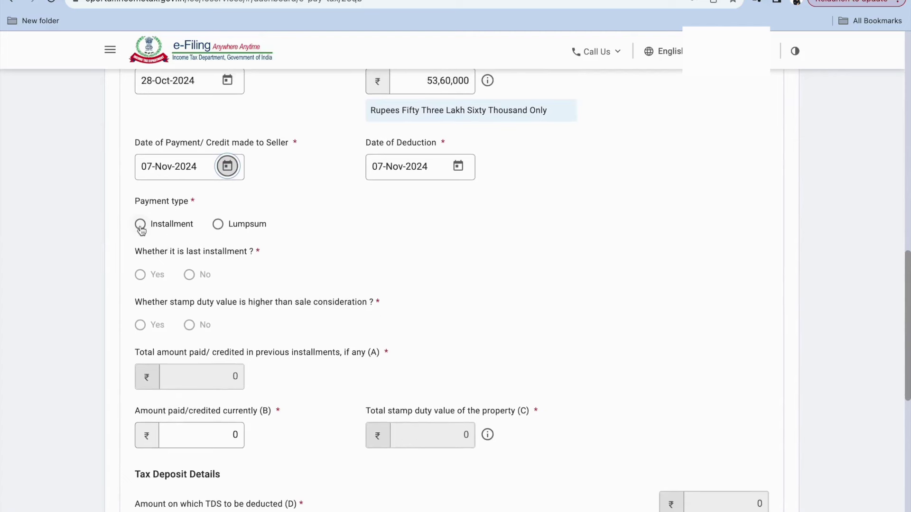
{"action": "left_click", "coordinate": [140, 226]}
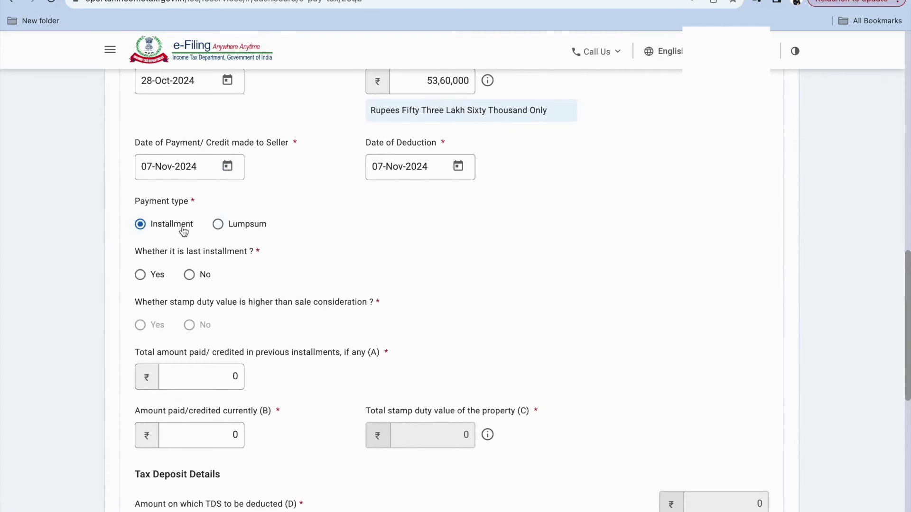
{"action": "scroll", "coordinate": [188, 259], "scroll_direction": "down", "scroll_amount": 1}
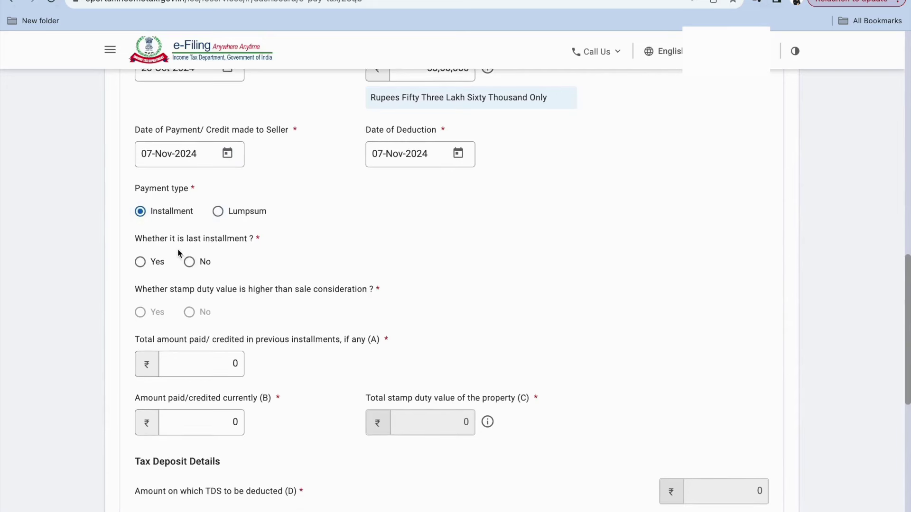
{"action": "scroll", "coordinate": [242, 252], "scroll_direction": "down", "scroll_amount": 1}
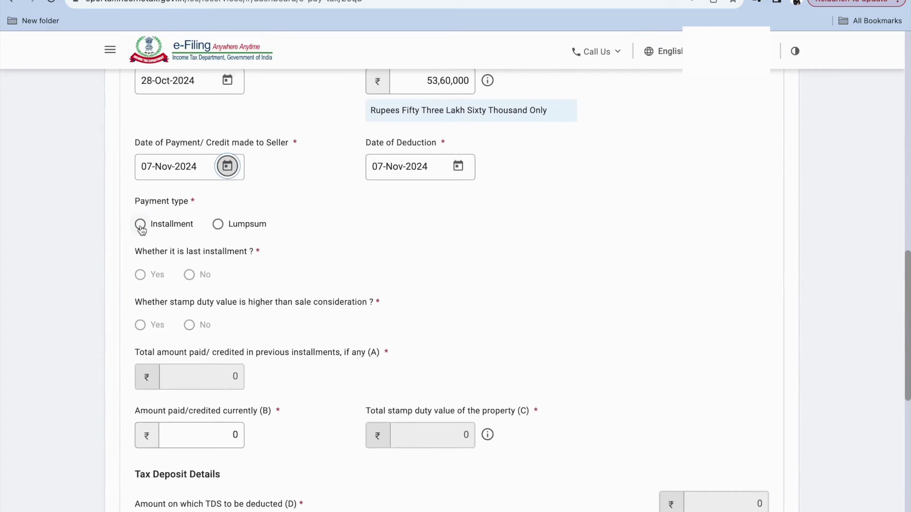
{"action": "left_click", "coordinate": [140, 225]}
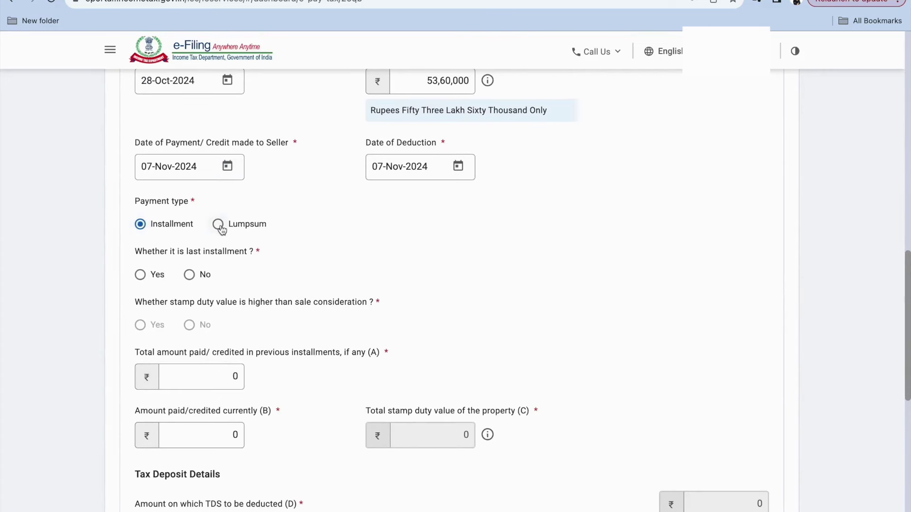
{"action": "scroll", "coordinate": [186, 256], "scroll_direction": "down", "scroll_amount": 1}
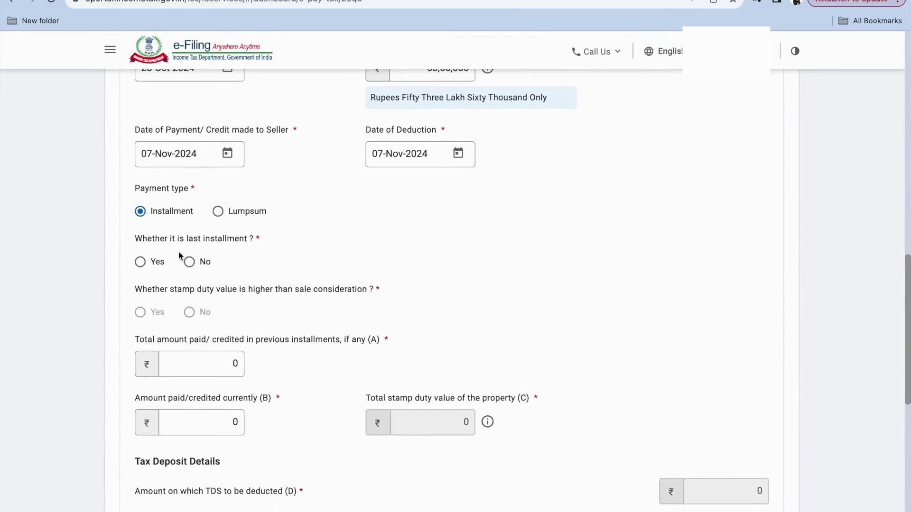
{"action": "scroll", "coordinate": [241, 249], "scroll_direction": "down", "scroll_amount": 1}
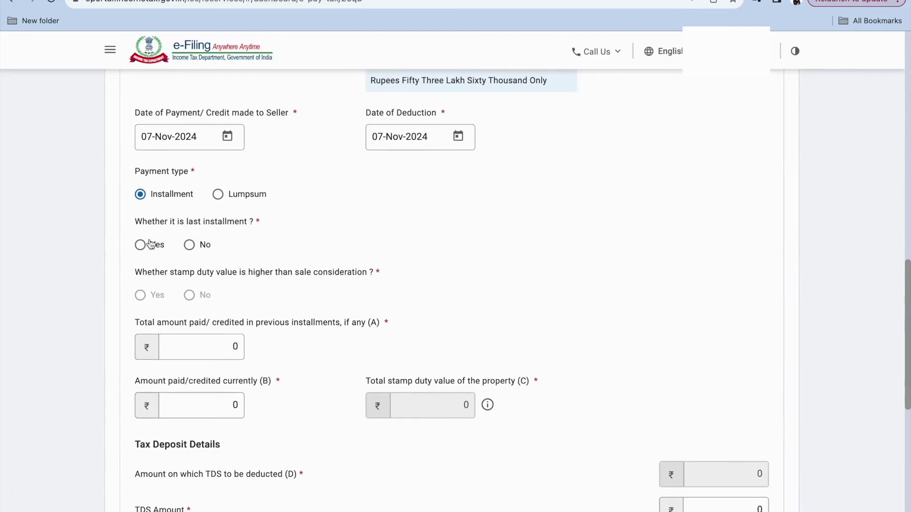
Choose Lumpsum as the payment type and answer No to whether the stamp duty value is higher than the sale consideration
{"action": "left_click", "coordinate": [218, 195]}
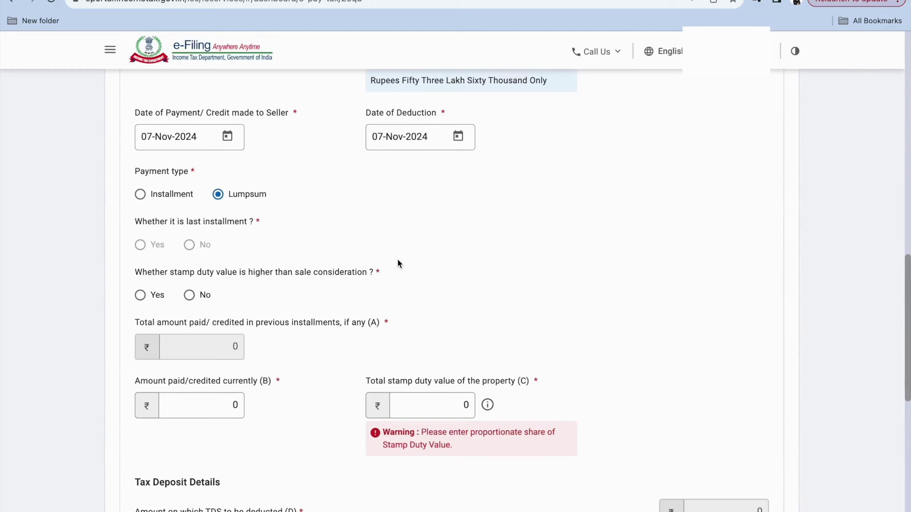
{"action": "scroll", "coordinate": [397, 262], "scroll_direction": "down", "scroll_amount": 1}
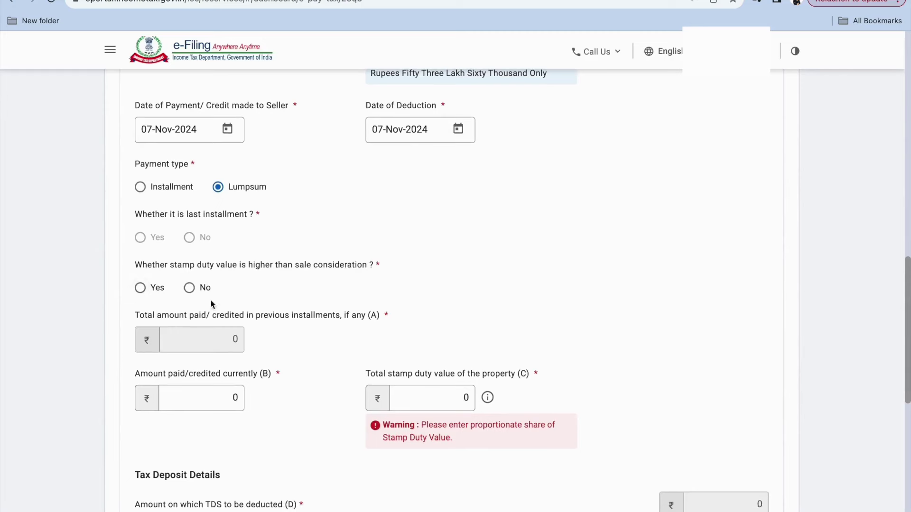
{"action": "scroll", "coordinate": [335, 309], "scroll_direction": "down", "scroll_amount": 1}
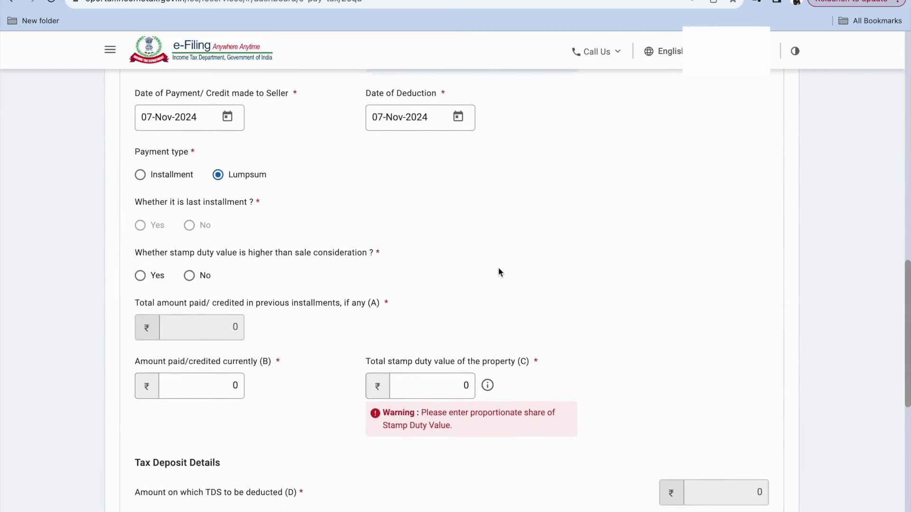
{"action": "left_click", "coordinate": [190, 277]}
Set the amount paid/credited currently (B) to ₹26,80,000
{"action": "scroll", "coordinate": [396, 266], "scroll_direction": "down", "scroll_amount": 3}
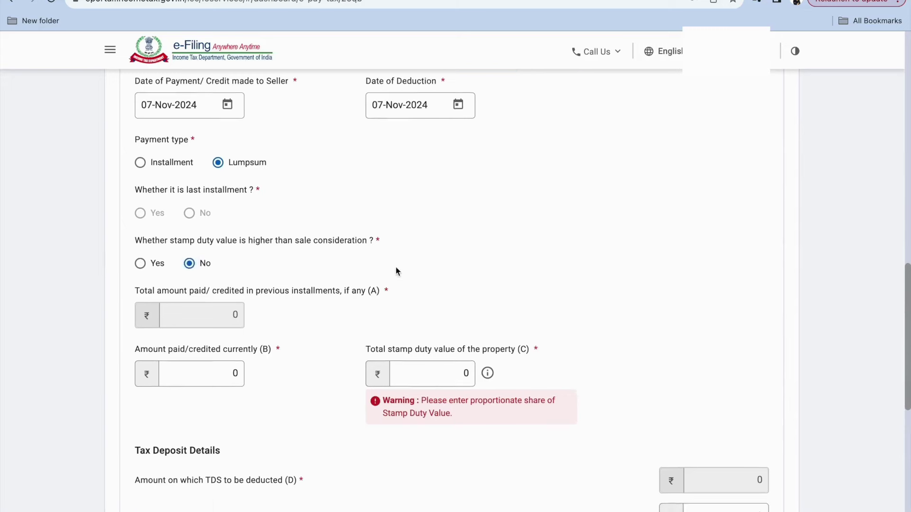
{"action": "scroll", "coordinate": [195, 263], "scroll_direction": "down", "scroll_amount": 2}
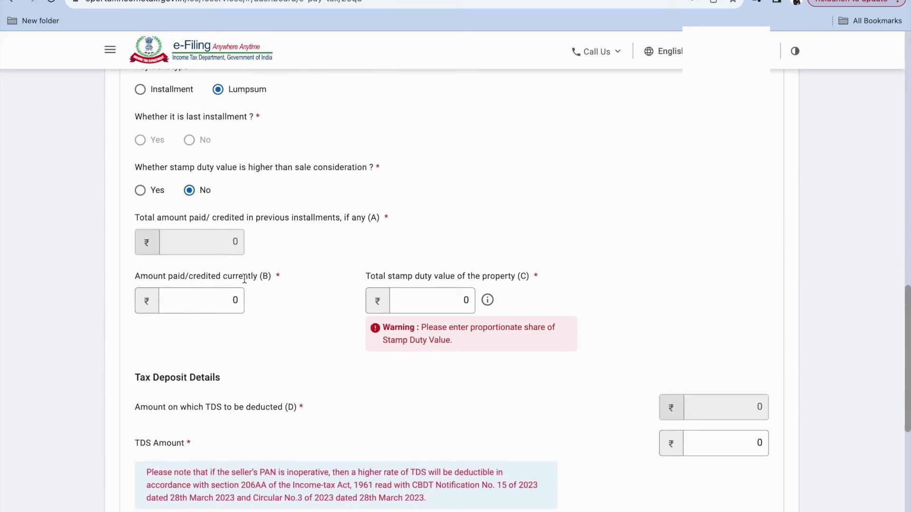
{"action": "left_click", "coordinate": [203, 302]}
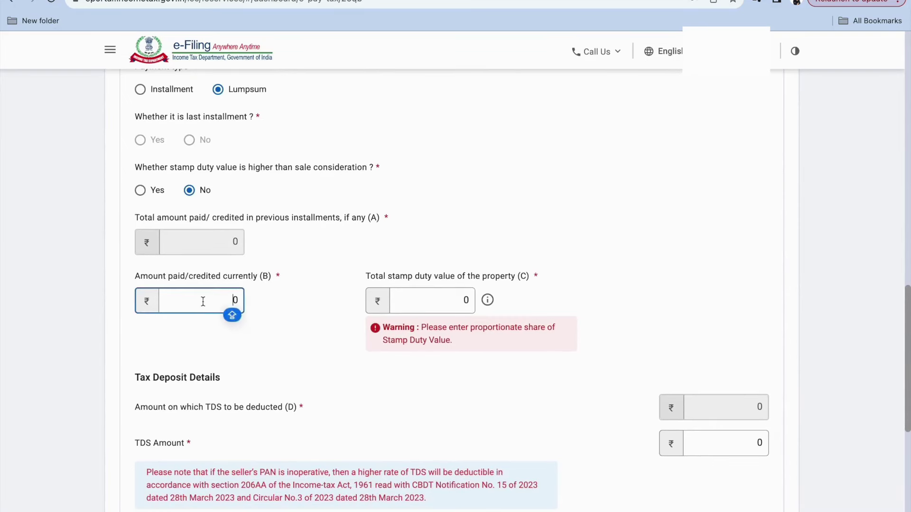
{"action": "left_click_drag", "start_coordinate": [213, 301], "coordinate": [260, 305]}
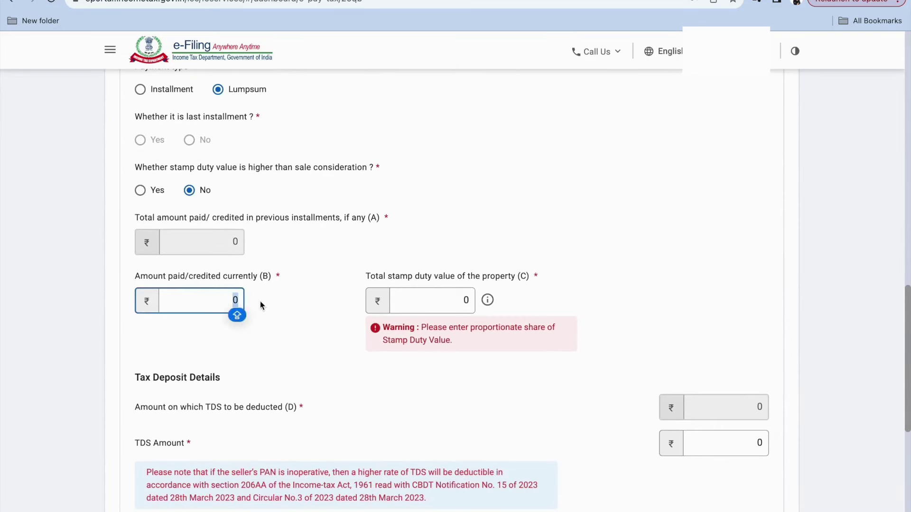
{"action": "scroll", "coordinate": [260, 305], "scroll_direction": "up", "scroll_amount": 5}
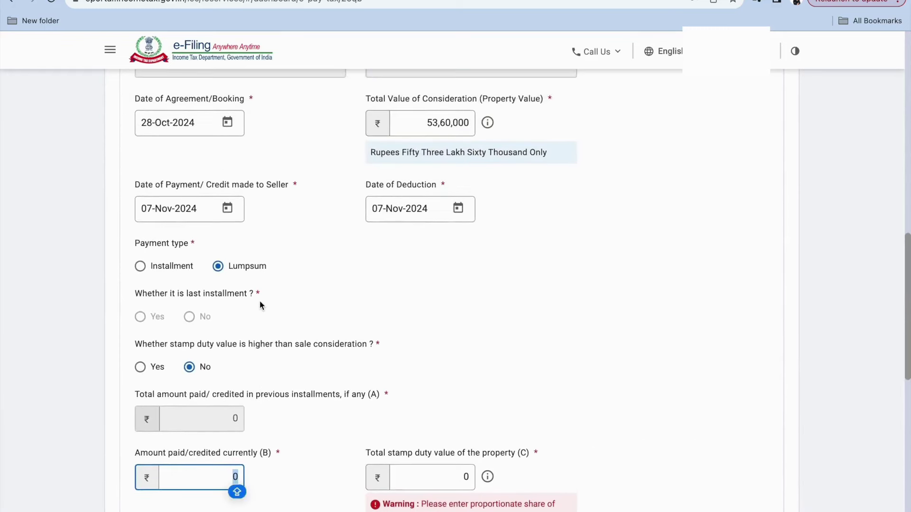
{"action": "scroll", "coordinate": [260, 305], "scroll_direction": "down", "scroll_amount": 5}
{"action": "type", "text": "26899"}
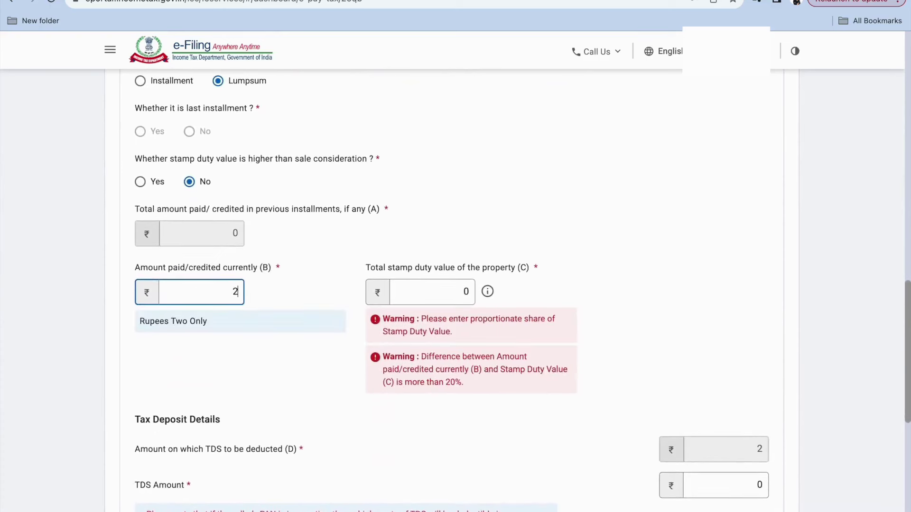
{"action": "key", "text": "BackSpace"}
{"action": "key", "text": "BackSpace"}
{"action": "type", "text": "0000"}
{"action": "left_click", "coordinate": [324, 299]}
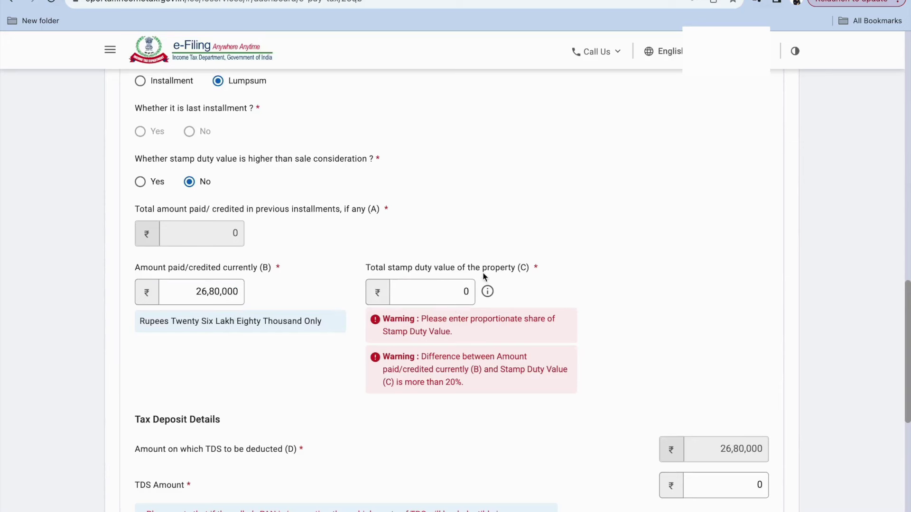
Set the total stamp duty value of the property (C) to ₹26,80,000
{"action": "left_click", "coordinate": [442, 289]}
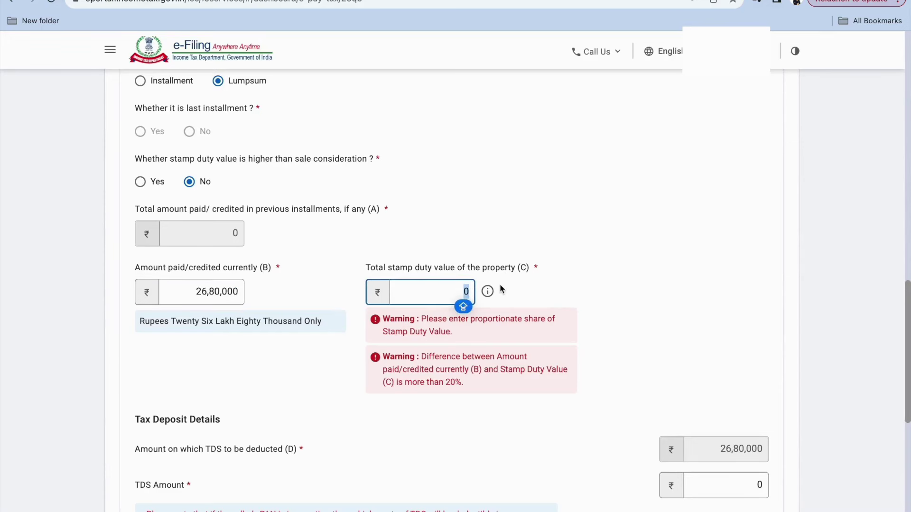
{"action": "type", "text": "26,80,"}
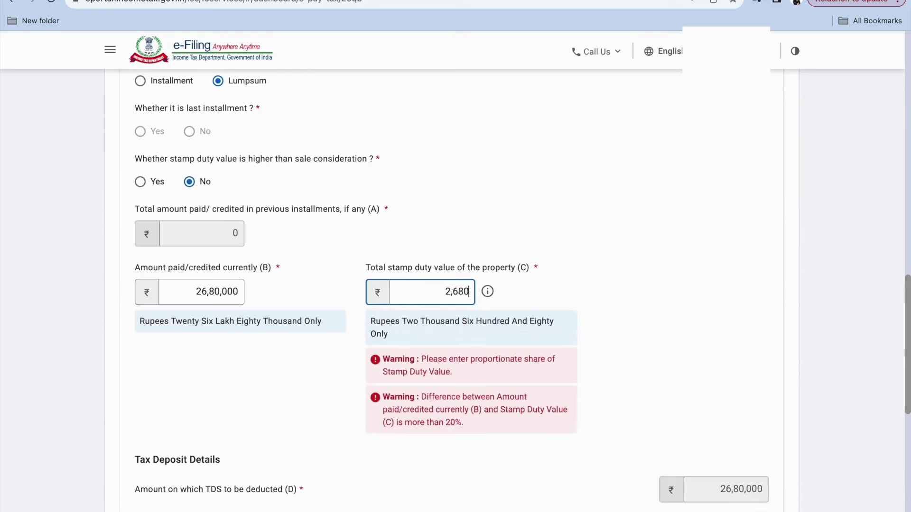
{"action": "type", "text": "000"}
{"action": "left_click", "coordinate": [602, 281]}
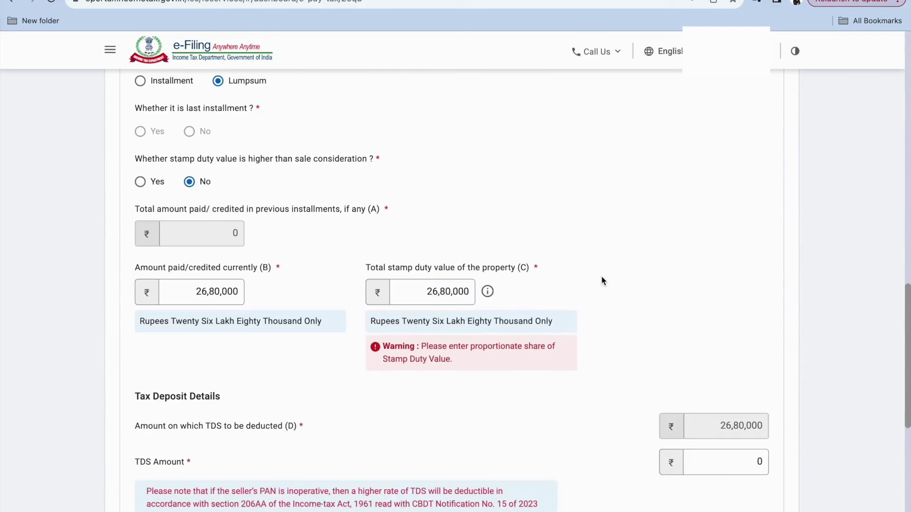
Set the TDS amount in the tax deposit details to ₹26,800
{"action": "scroll", "coordinate": [601, 281], "scroll_direction": "up", "scroll_amount": 2}
{"action": "scroll", "coordinate": [541, 431], "scroll_direction": "down", "scroll_amount": 1}
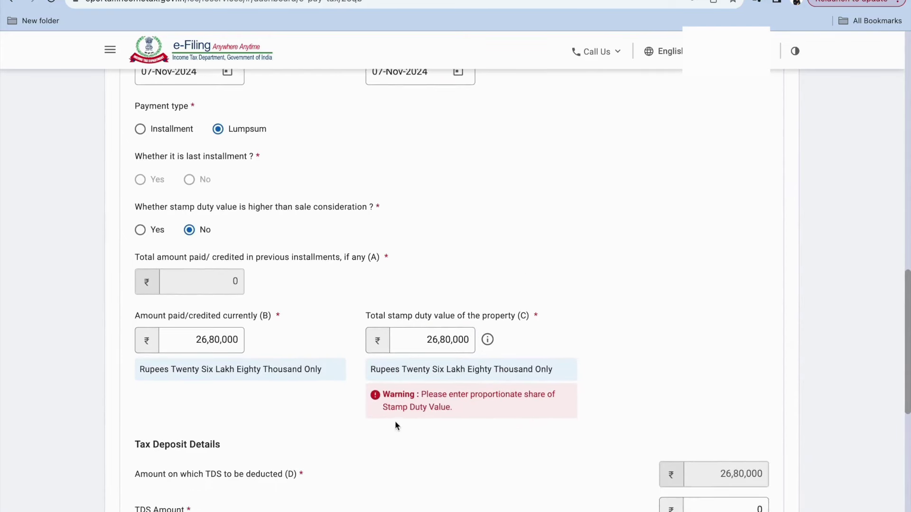
{"action": "scroll", "coordinate": [421, 404], "scroll_direction": "down", "scroll_amount": 1}
{"action": "scroll", "coordinate": [508, 397], "scroll_direction": "down", "scroll_amount": 2}
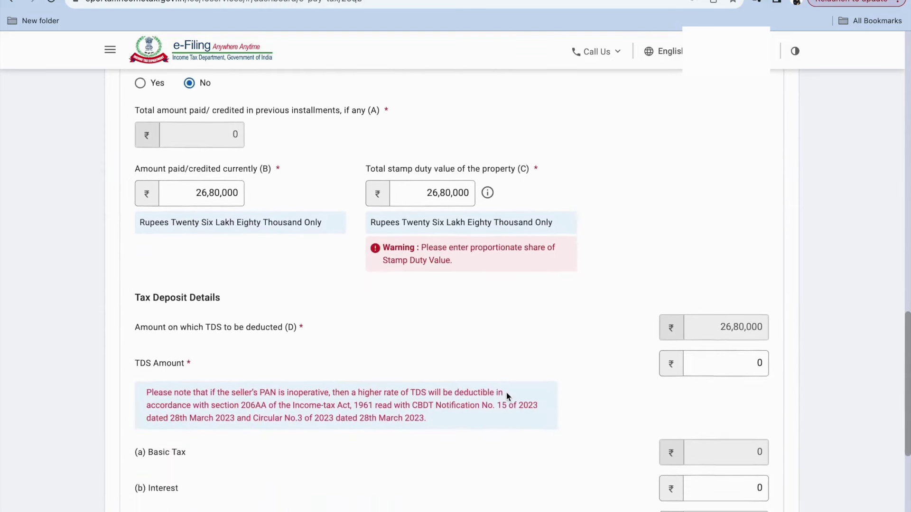
{"action": "scroll", "coordinate": [505, 397], "scroll_direction": "down", "scroll_amount": 1}
{"action": "double_click", "coordinate": [756, 346]}
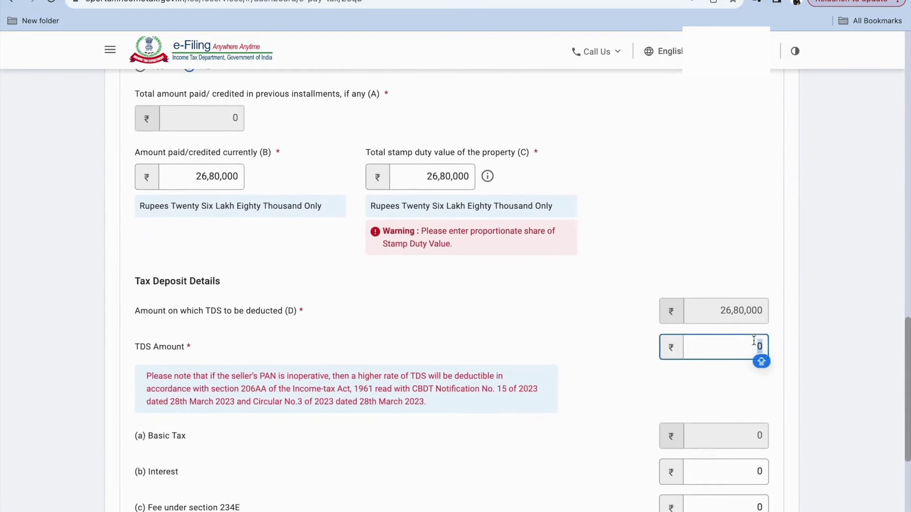
{"action": "type", "text": "26800"}
{"action": "left_click", "coordinate": [577, 306]}
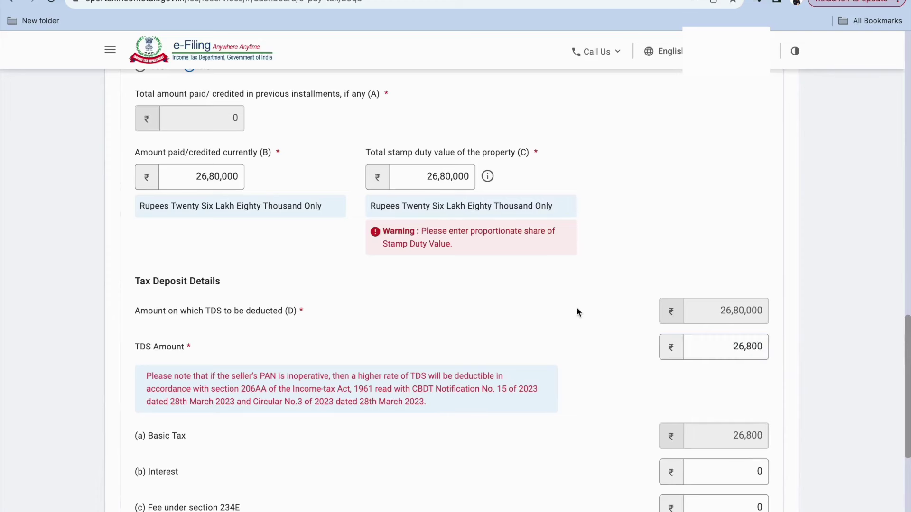
{"action": "scroll", "coordinate": [576, 307], "scroll_direction": "down", "scroll_amount": 2}
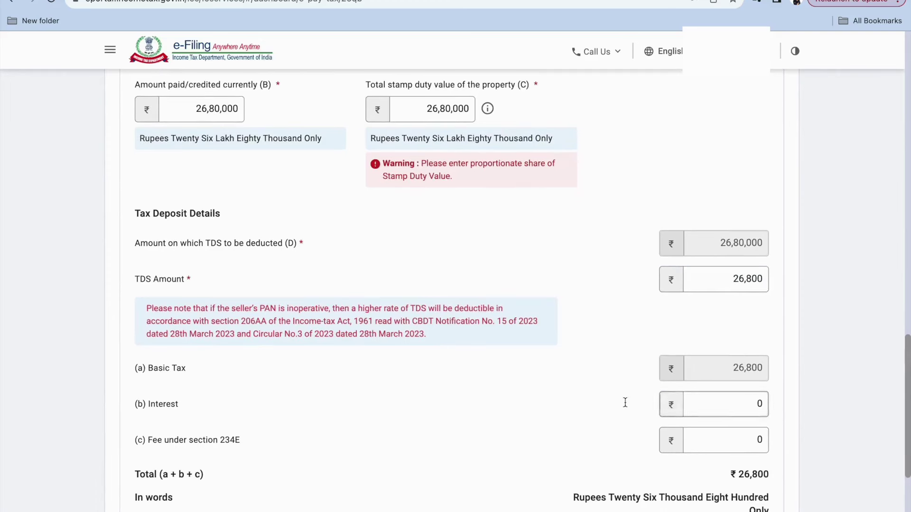
{"action": "scroll", "coordinate": [404, 360], "scroll_direction": "up", "scroll_amount": 15}
{"action": "scroll", "coordinate": [142, 221], "scroll_direction": "up", "scroll_amount": 3}
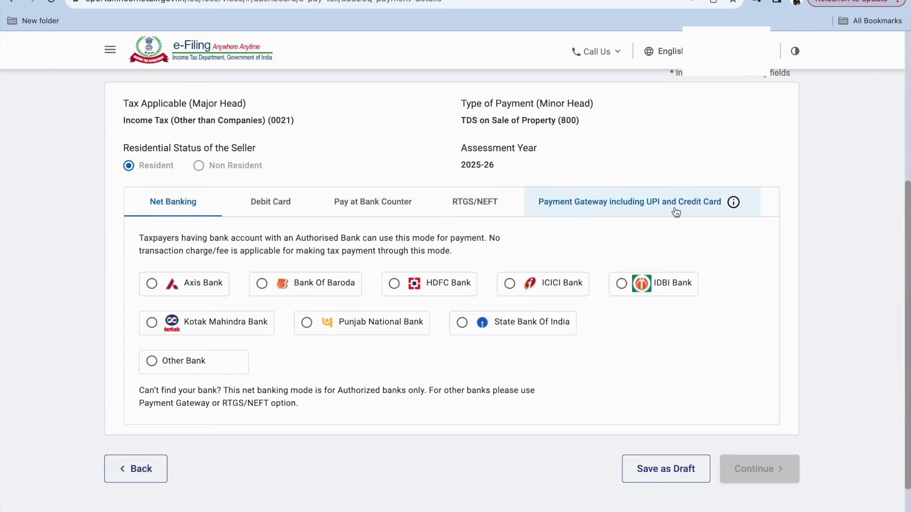
Review the available payment modes for the TDS payment and open the Pay at Bank Counter option
{"action": "mouse_move", "coordinate": [731, 214]}
{"action": "scroll", "coordinate": [614, 237], "scroll_direction": "down", "scroll_amount": 2}
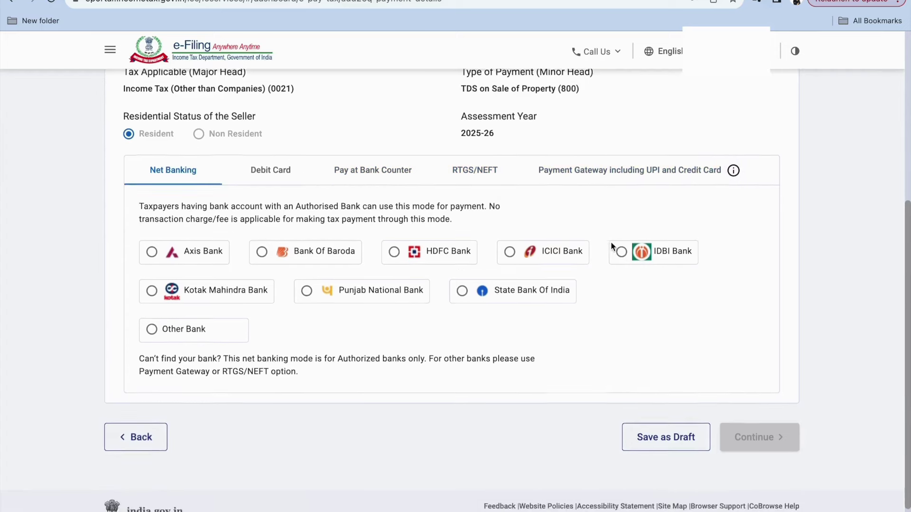
{"action": "scroll", "coordinate": [610, 241], "scroll_direction": "up", "scroll_amount": 2}
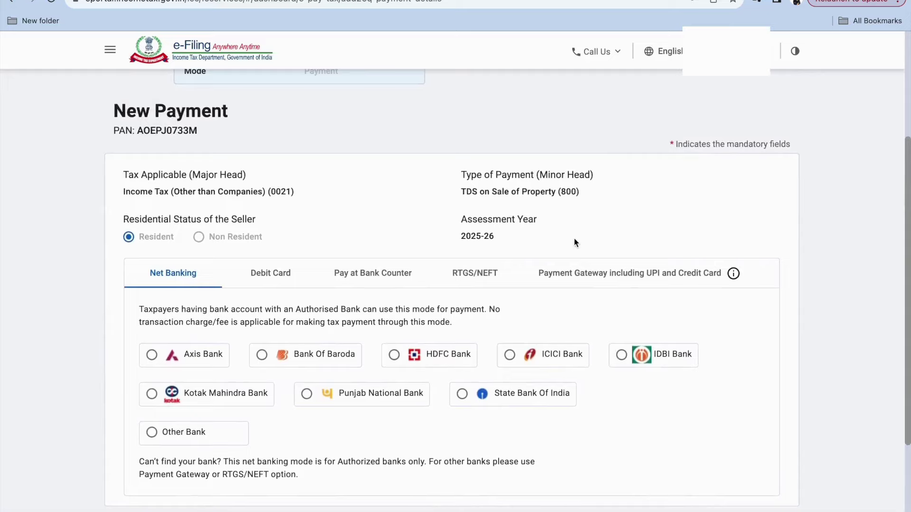
{"action": "scroll", "coordinate": [574, 237], "scroll_direction": "down", "scroll_amount": 1}
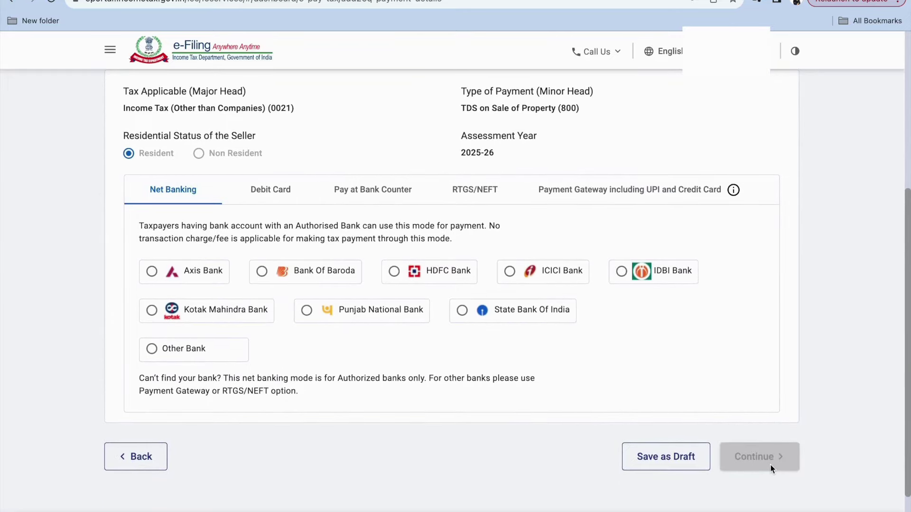
{"action": "scroll", "coordinate": [768, 385], "scroll_direction": "down", "scroll_amount": 1}
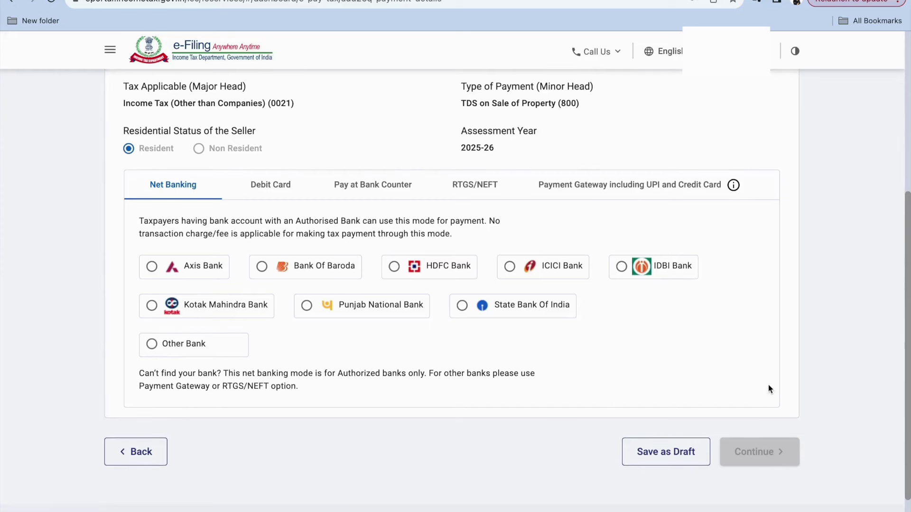
{"action": "scroll", "coordinate": [768, 385], "scroll_direction": "up", "scroll_amount": 1}
{"action": "scroll", "coordinate": [768, 385], "scroll_direction": "up", "scroll_amount": 1}
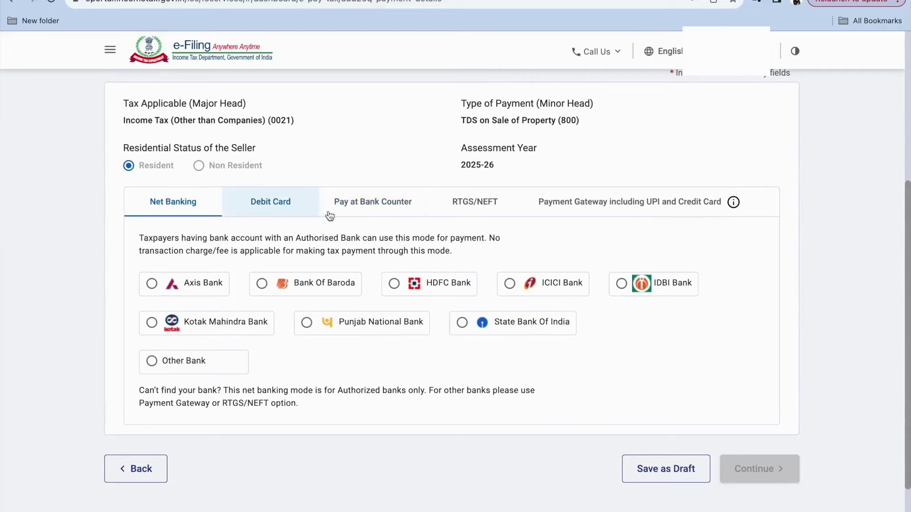
{"action": "left_click", "coordinate": [393, 207]}
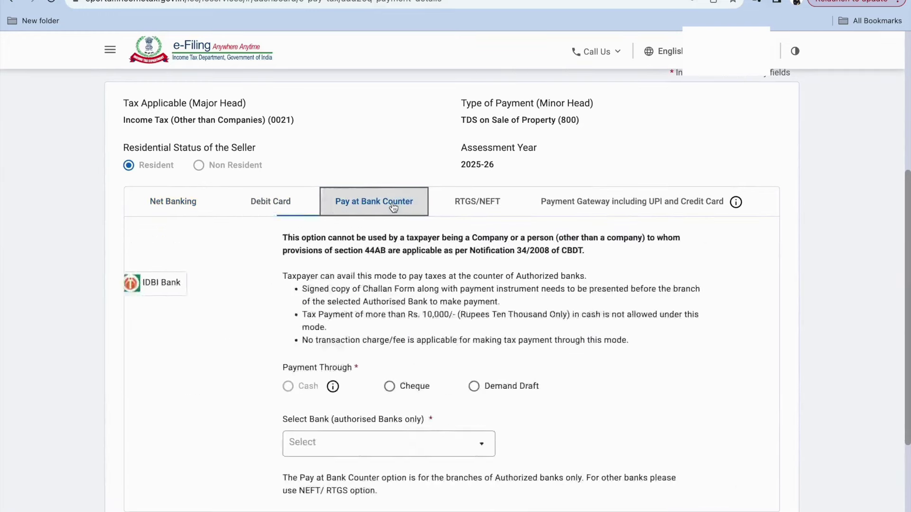
Read the conditions for paying at a bank counter and choose Cheque as the payment instrument
{"action": "scroll", "coordinate": [611, 351], "scroll_direction": "down", "scroll_amount": 3}
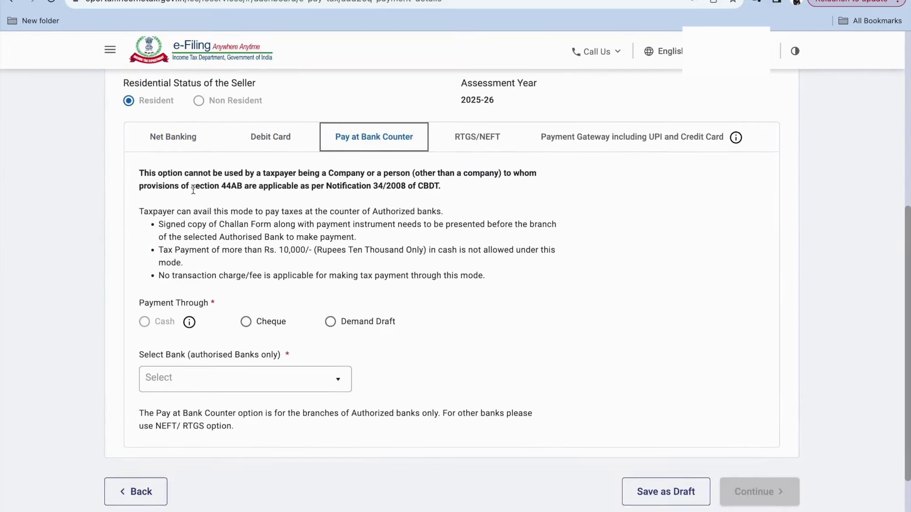
{"action": "scroll", "coordinate": [193, 189], "scroll_direction": "down", "scroll_amount": 1}
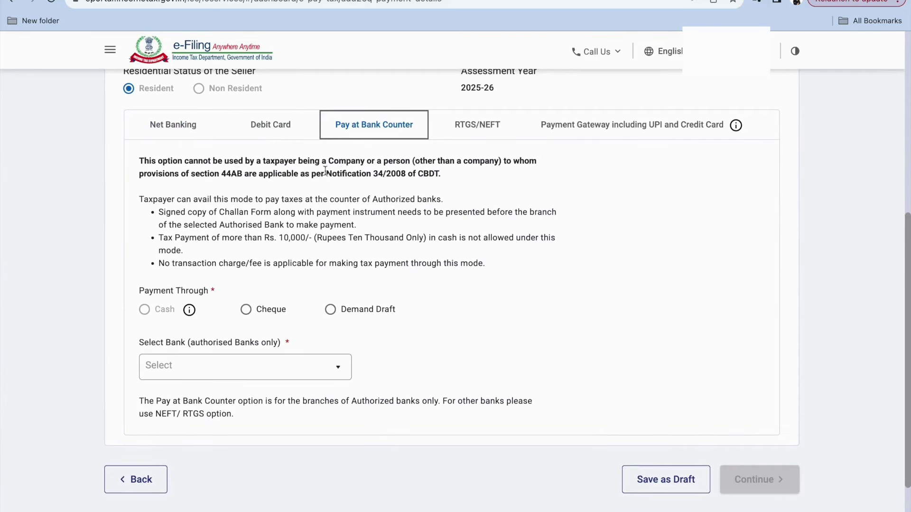
{"action": "scroll", "coordinate": [495, 175], "scroll_direction": "up", "scroll_amount": 1}
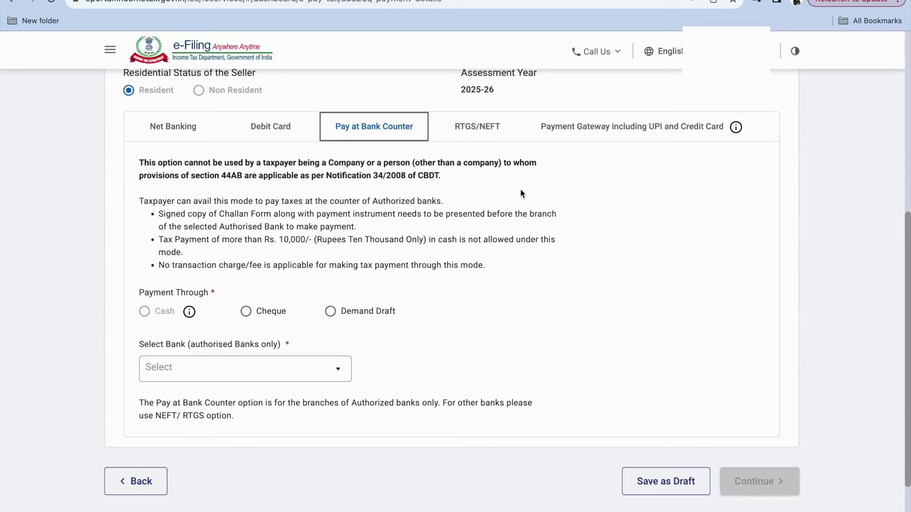
{"action": "scroll", "coordinate": [616, 292], "scroll_direction": "down", "scroll_amount": 1}
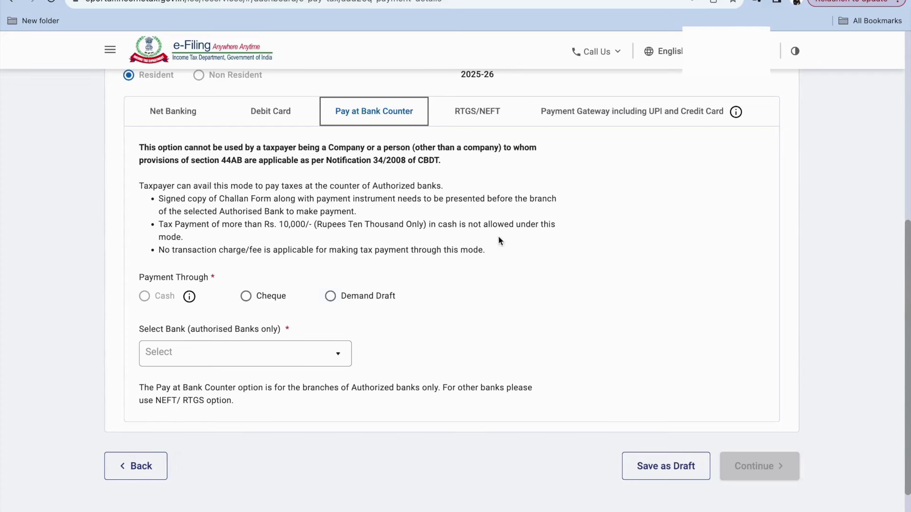
{"action": "scroll", "coordinate": [417, 240], "scroll_direction": "down", "scroll_amount": 1}
{"action": "left_click", "coordinate": [245, 236]}
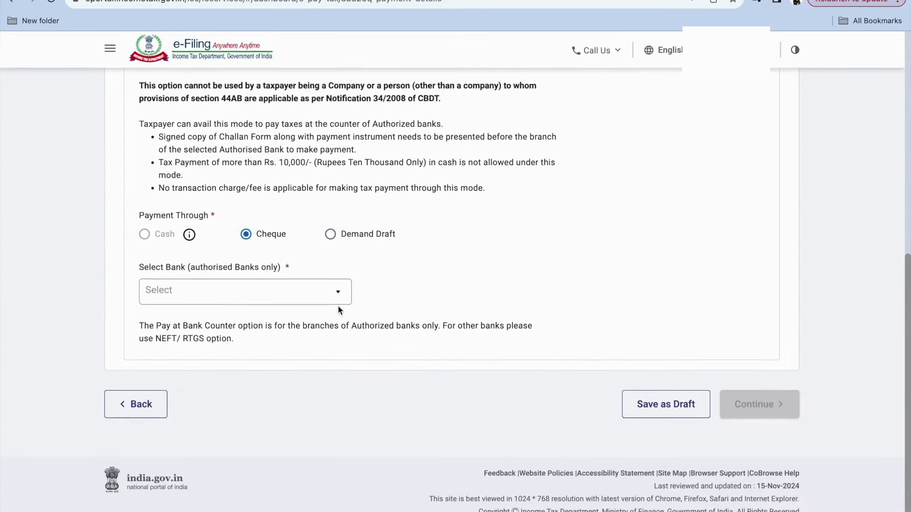
Select Punjab National Bank as the authorised bank for the counter payment
{"action": "left_click", "coordinate": [321, 295]}
{"action": "scroll", "coordinate": [263, 365], "scroll_direction": "down", "scroll_amount": 8}
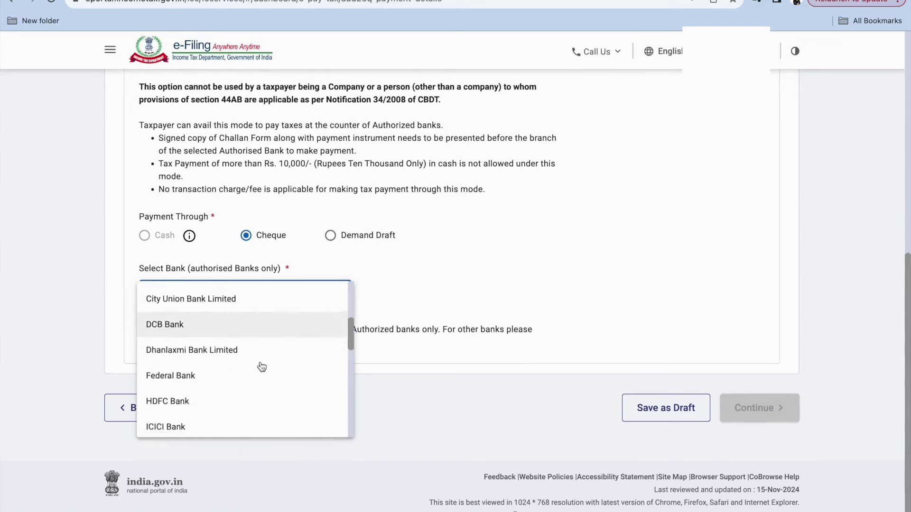
{"action": "scroll", "coordinate": [260, 367], "scroll_direction": "down", "scroll_amount": 5}
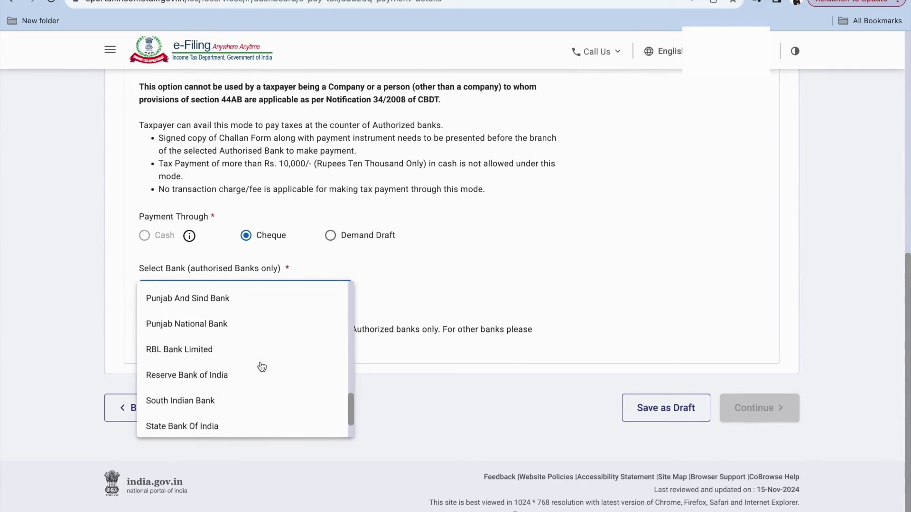
{"action": "scroll", "coordinate": [237, 350], "scroll_direction": "up", "scroll_amount": 1}
{"action": "left_click", "coordinate": [237, 349]}
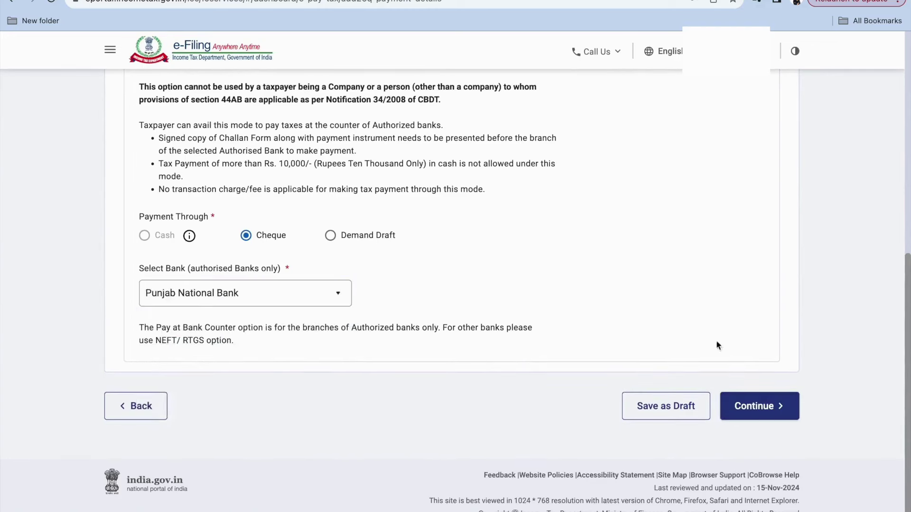
Continue to the challan preview and review it through to the tax deposit details
{"action": "left_click", "coordinate": [759, 406]}
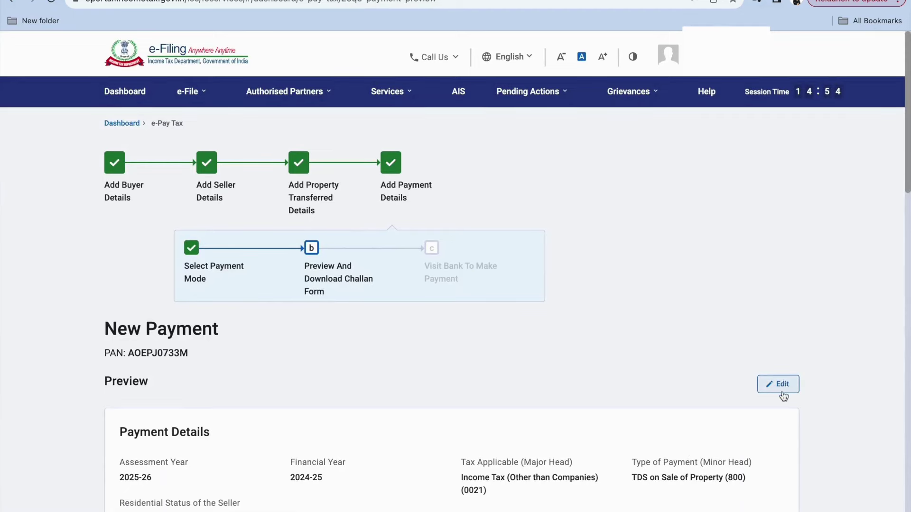
{"action": "scroll", "coordinate": [850, 417], "scroll_direction": "down", "scroll_amount": 20}
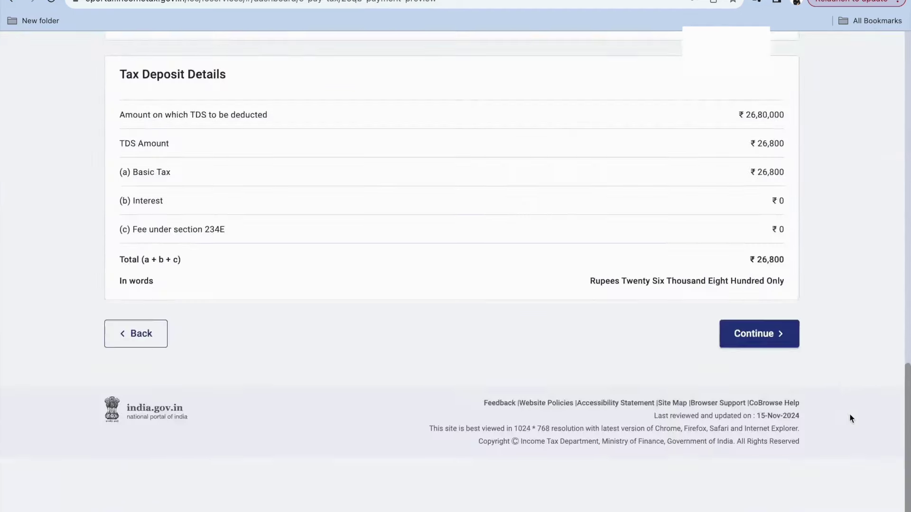